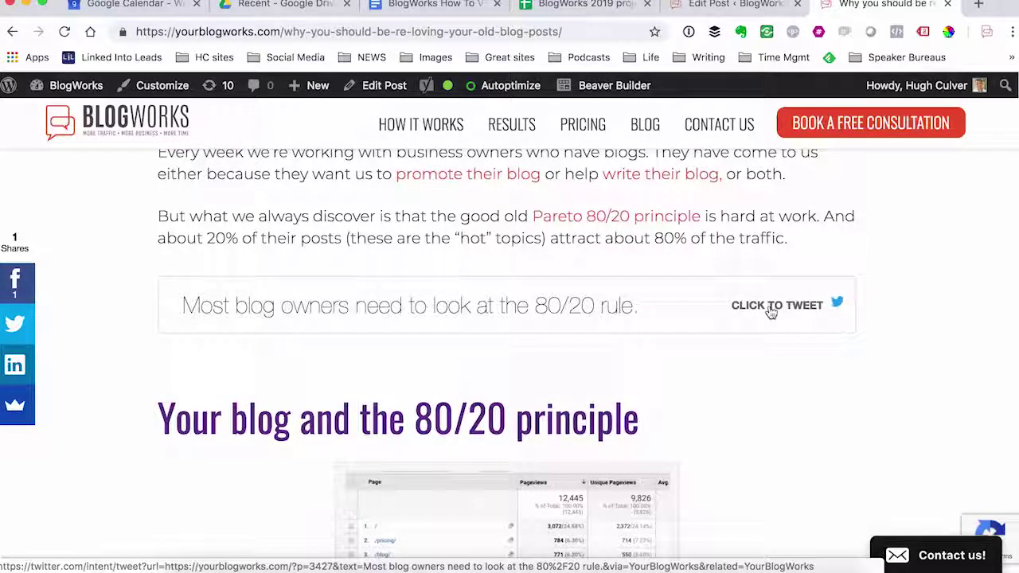
left_click(455, 312)
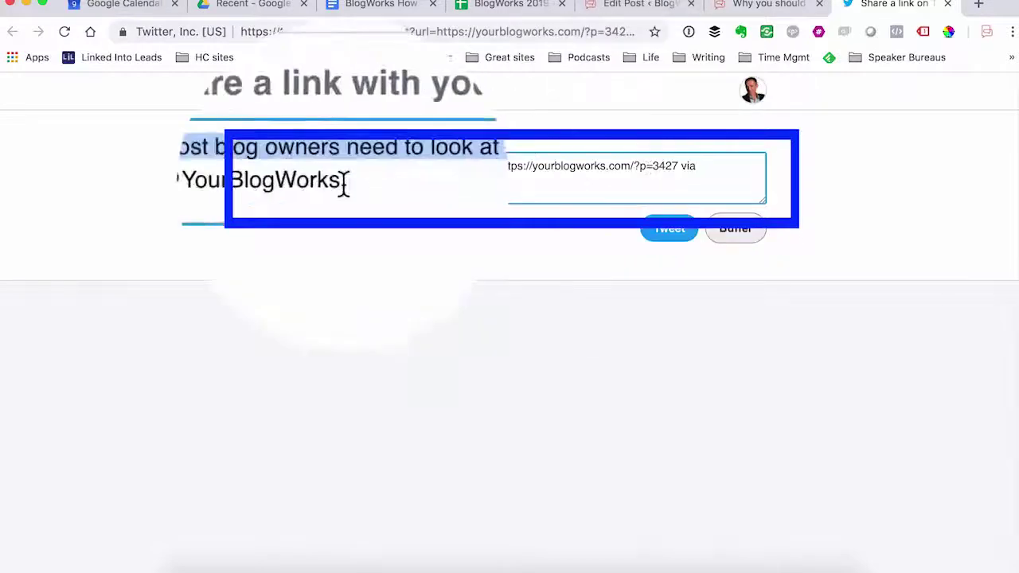
left_click_drag(345, 181, 245, 183)
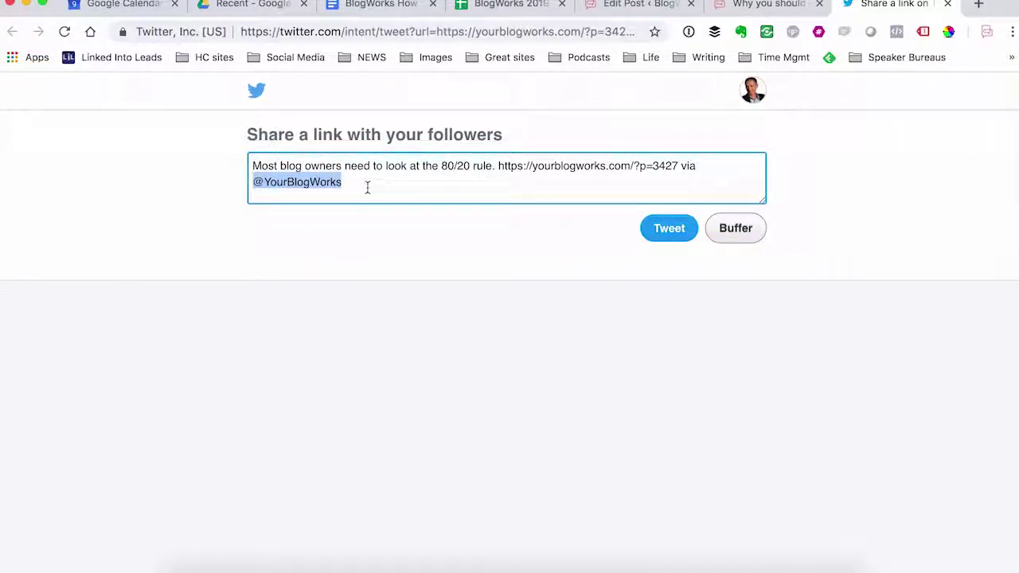
left_click(658, 232)
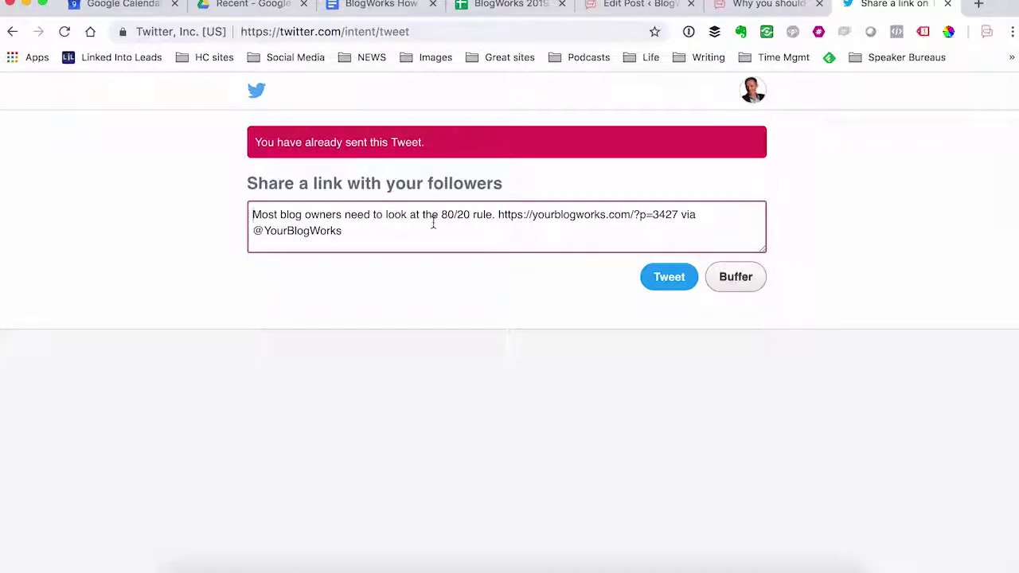
- Open Twitter in a new browser tab and find the 80/20 rule tweet among the profile's own tweets
key("super+t")
left_click(299, 63)
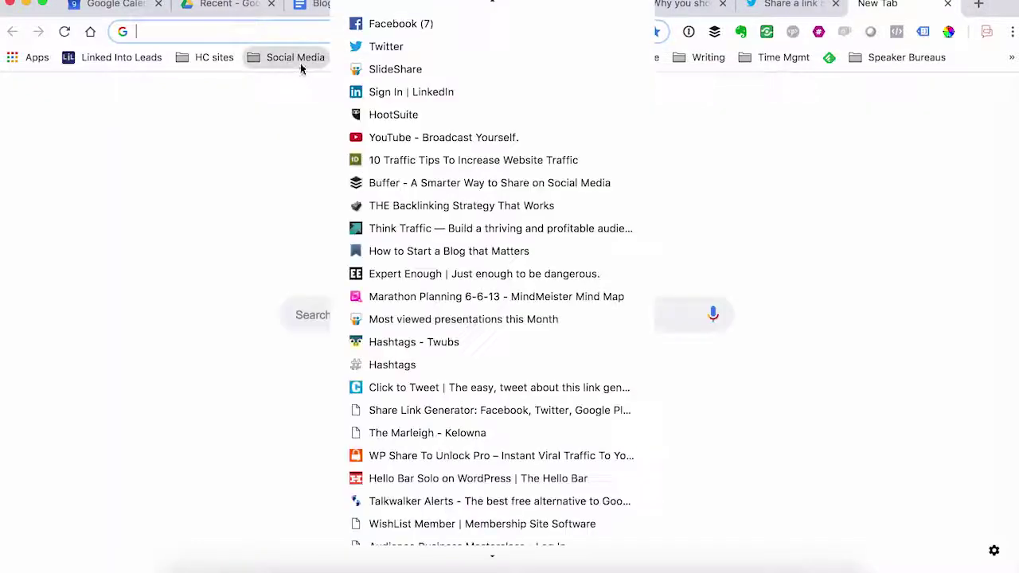
left_click(386, 47)
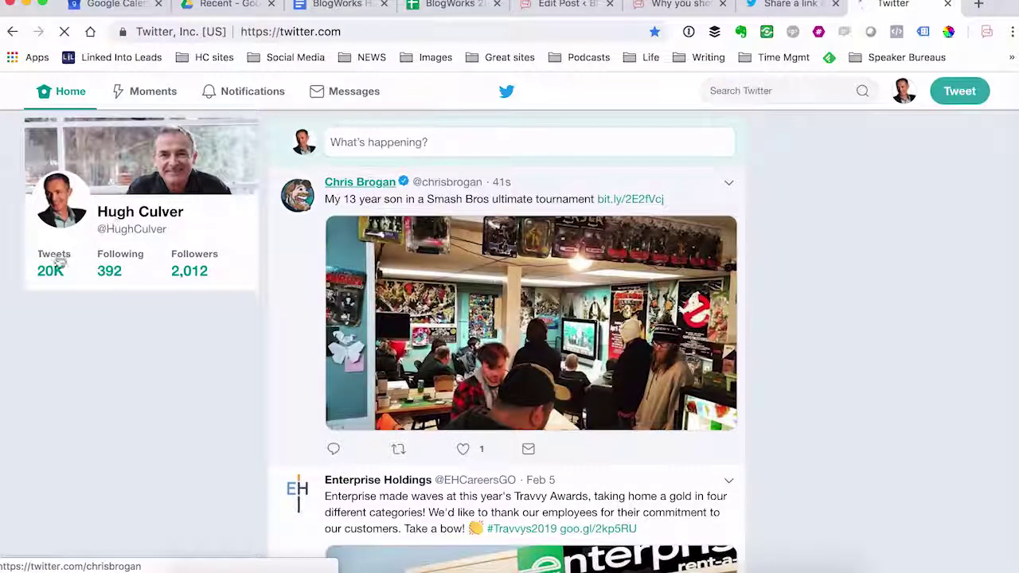
left_click(50, 269)
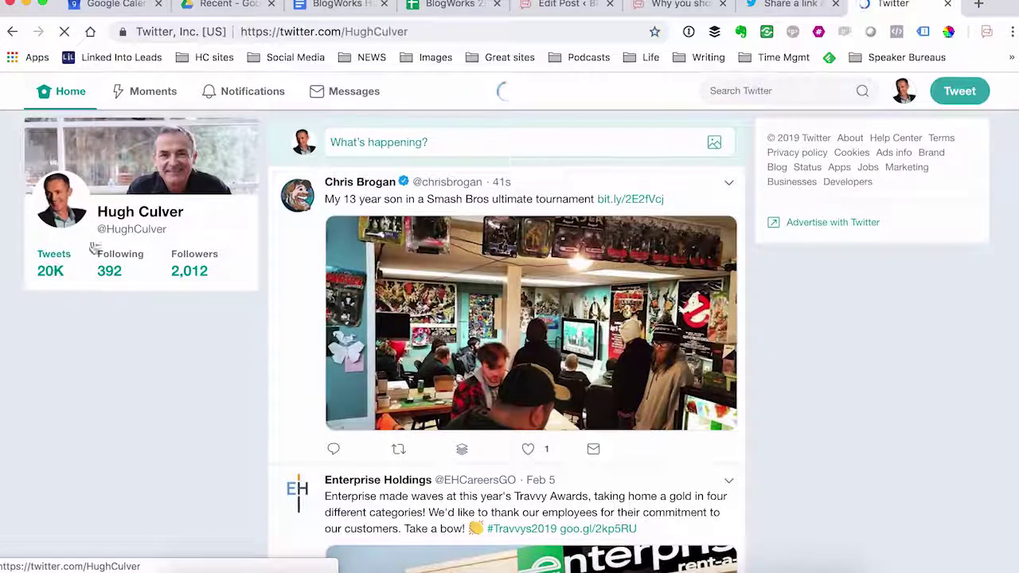
scroll(232, 255, "down", 8)
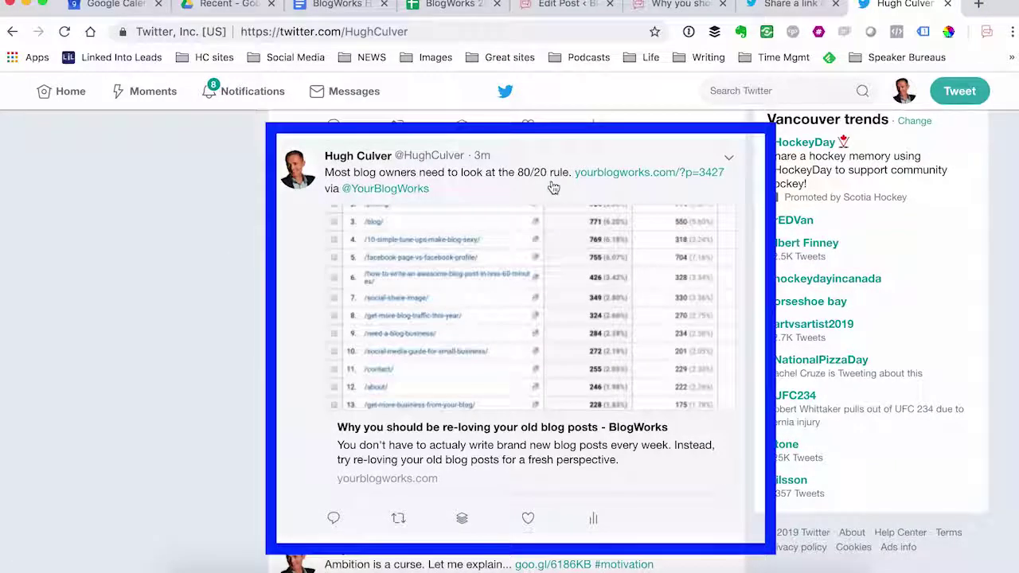
- Return to the WordPress admin and review the Twitter handle and short URL settings of the Better Click To Tweet plugin
left_click(657, 7)
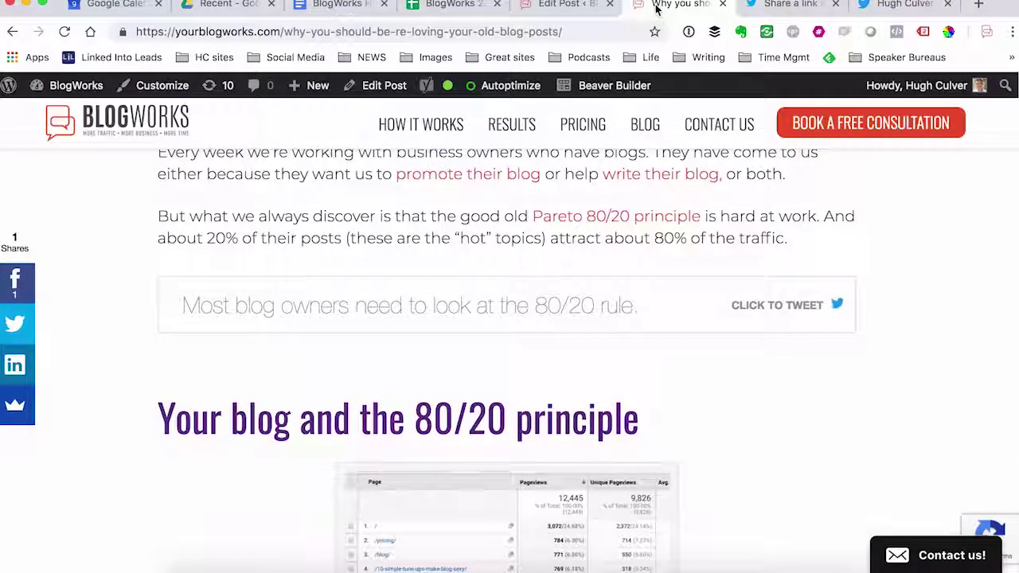
left_click(529, 5)
scroll(56, 362, "down", 3)
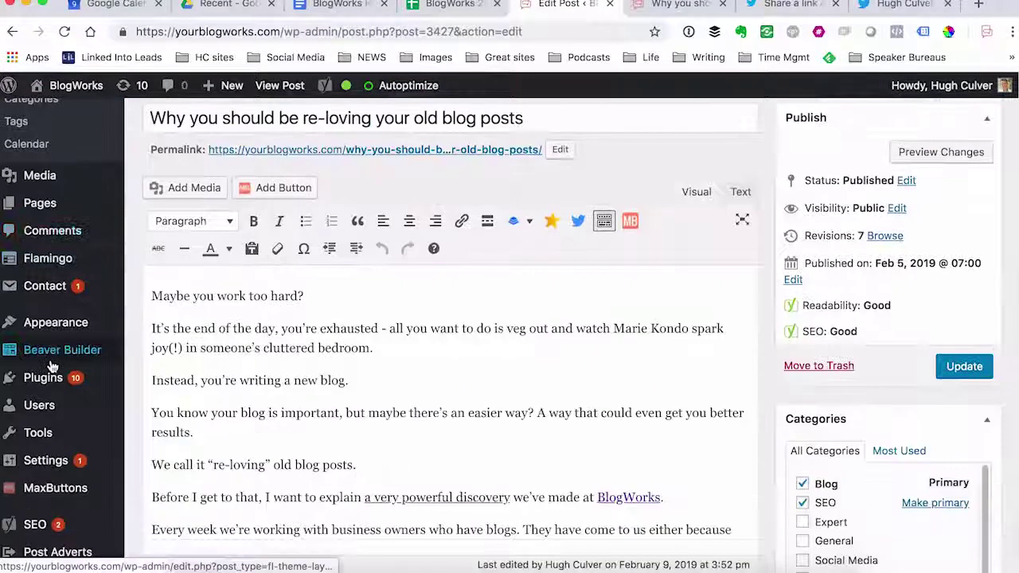
mouse_move(38, 430)
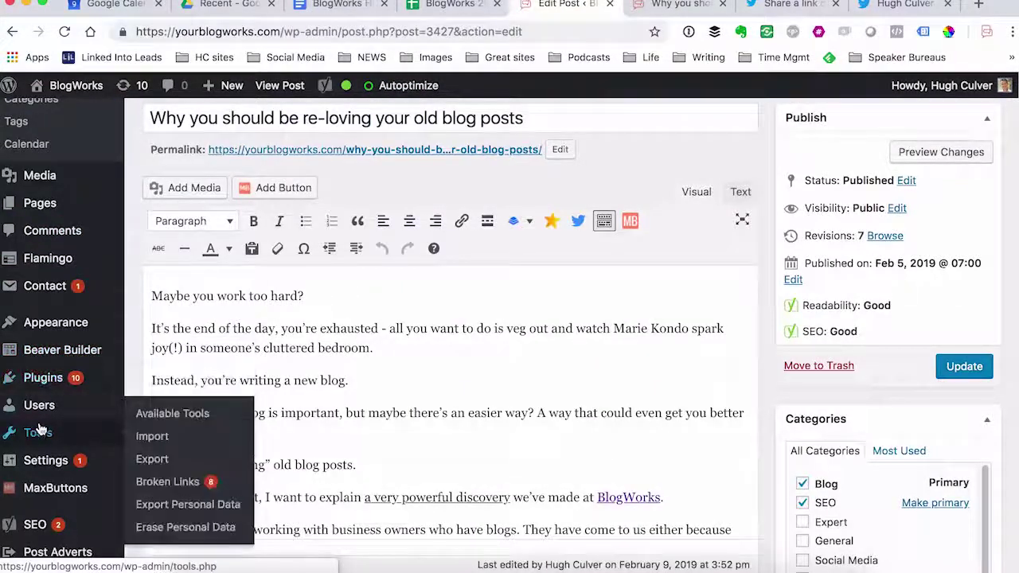
scroll(38, 429, "down", 3)
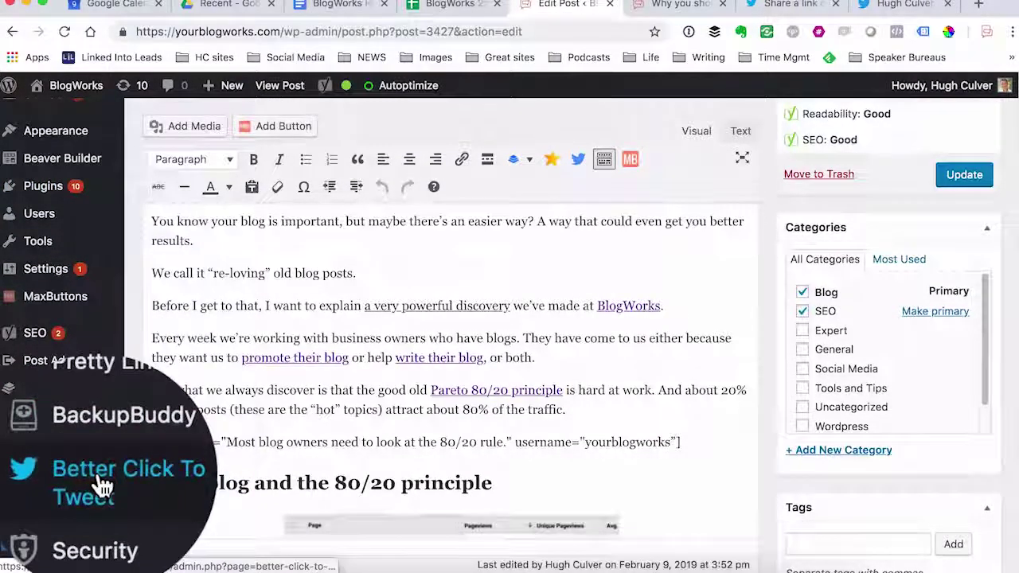
left_click(102, 484)
scroll(319, 470, "down", 5)
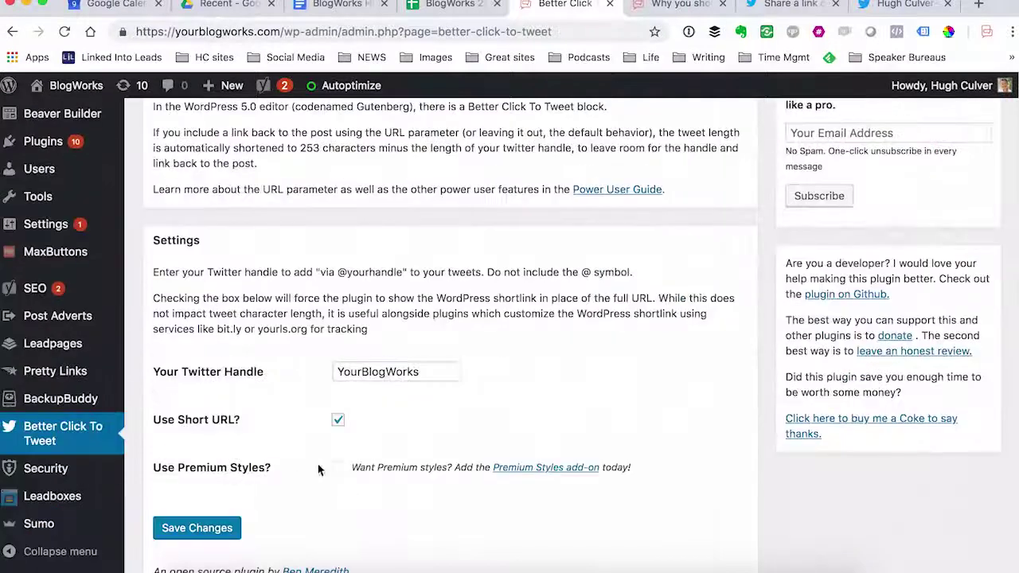
double_click(429, 372)
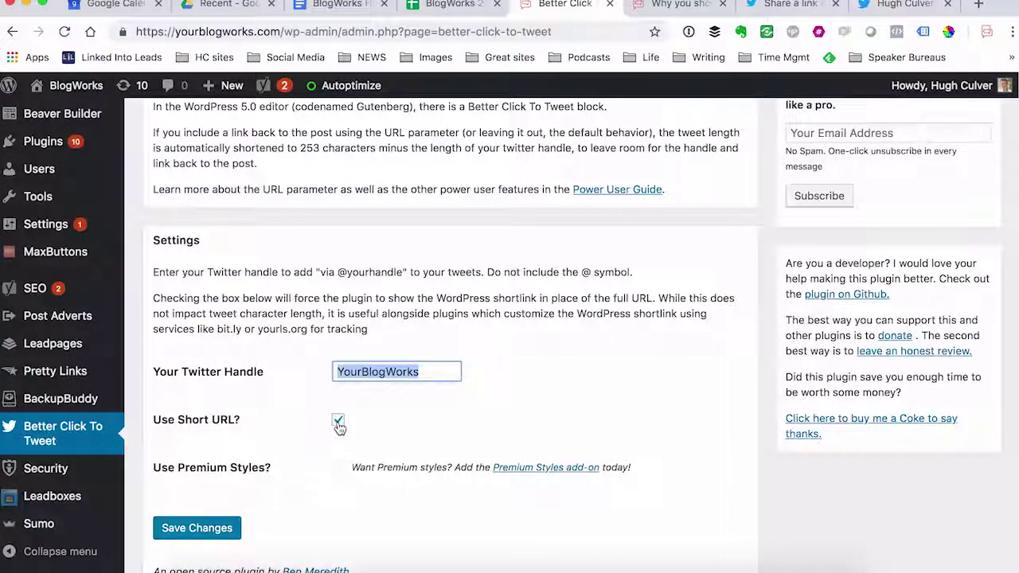
scroll(265, 374, "up", 4)
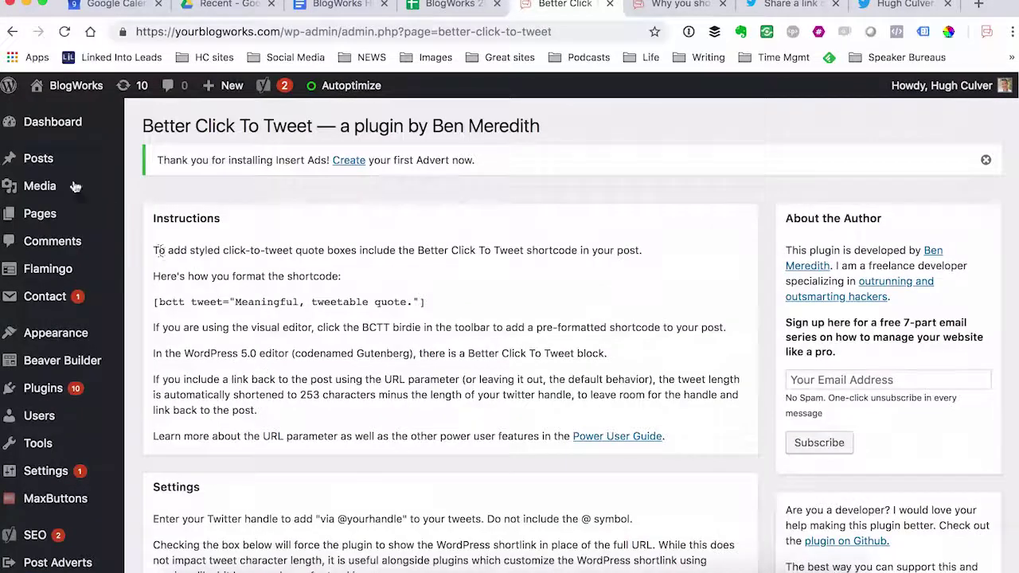
- Search all posts for "re-loving" and open "Why you should be re-loving your old blog posts" for editing
mouse_move(42, 163)
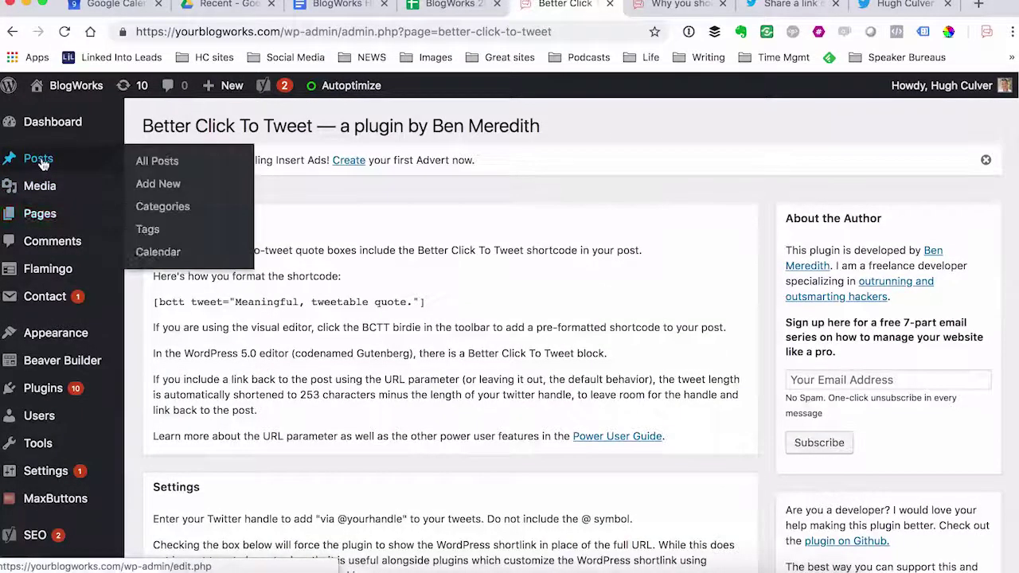
left_click(150, 164)
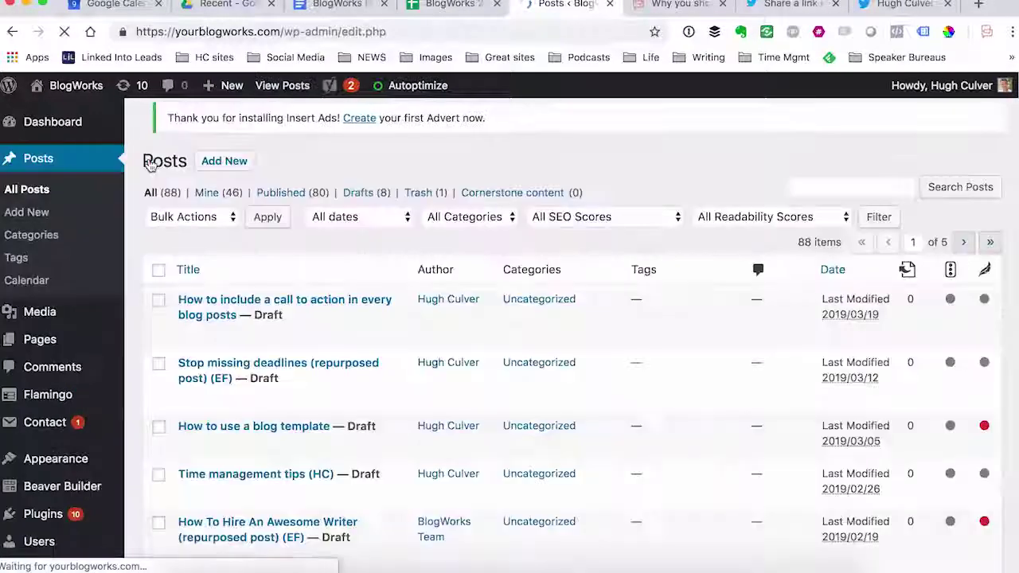
scroll(292, 334, "down", 5)
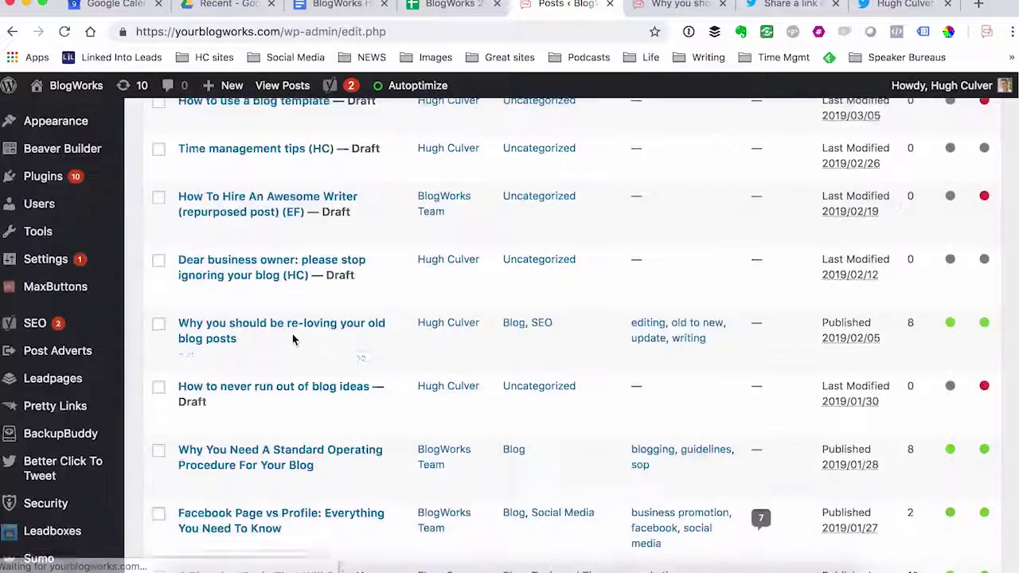
scroll(302, 331, "up", 5)
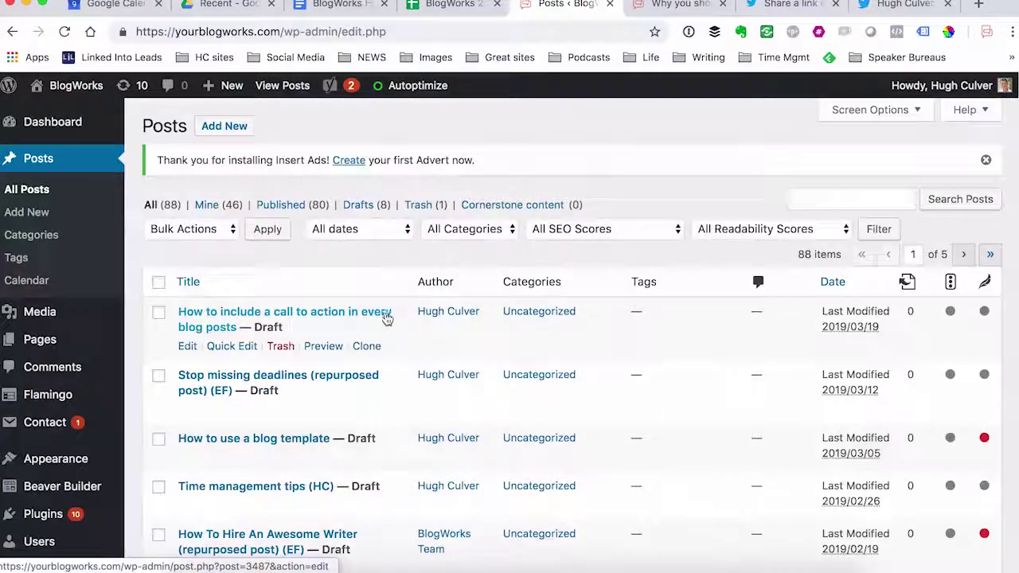
left_click(815, 199)
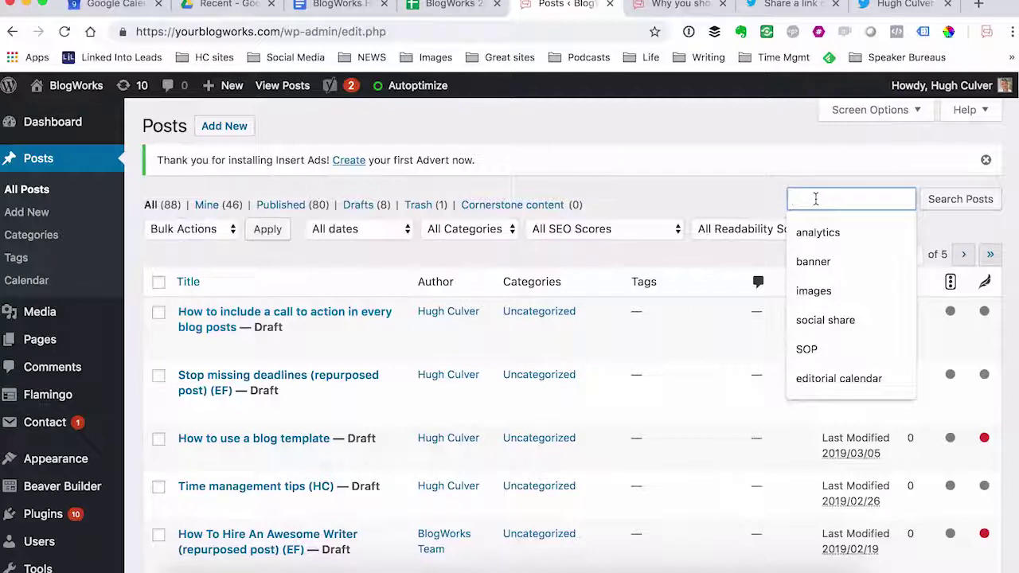
type("re-lov")
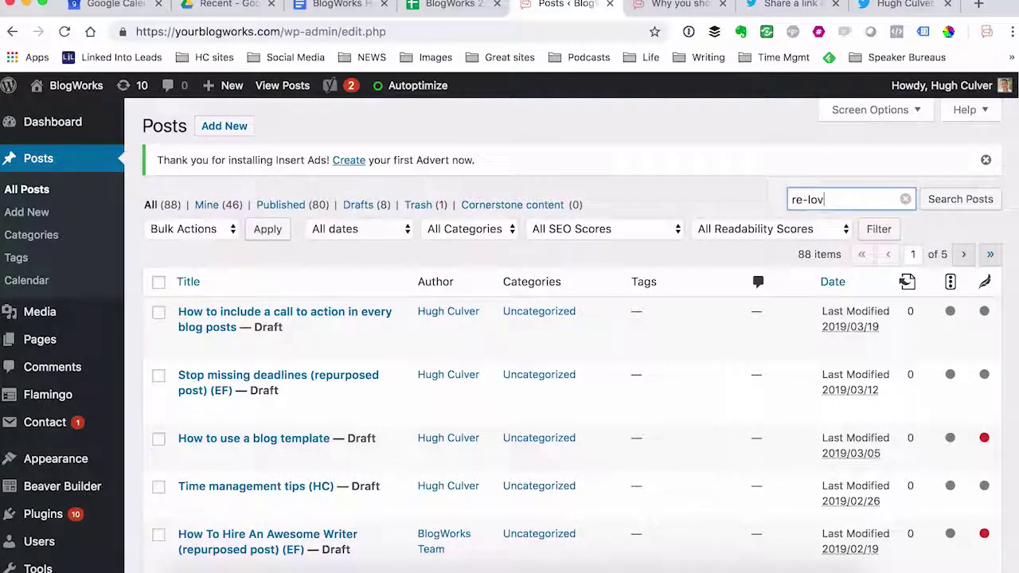
type("ing")
key("Return")
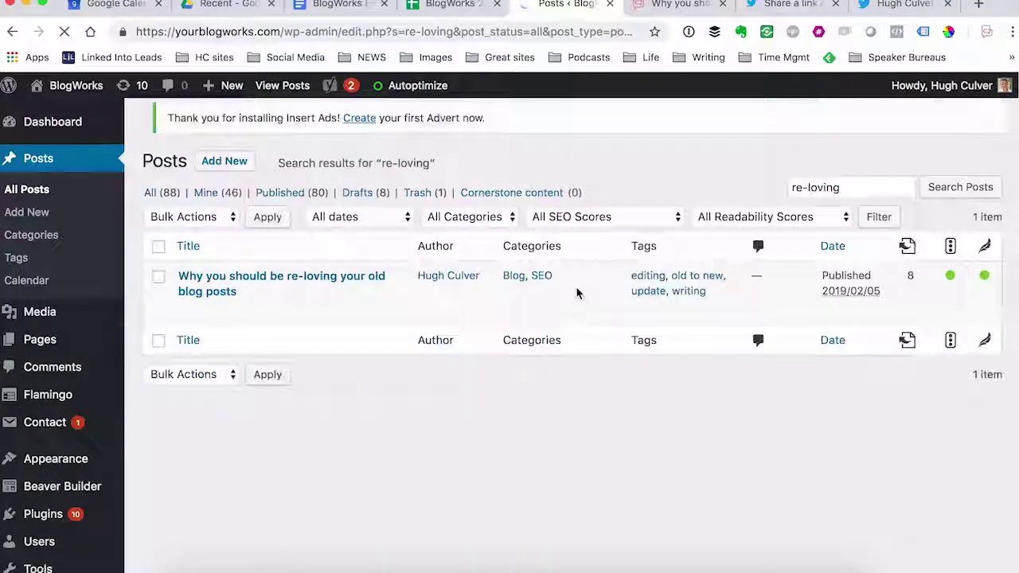
left_click(188, 323)
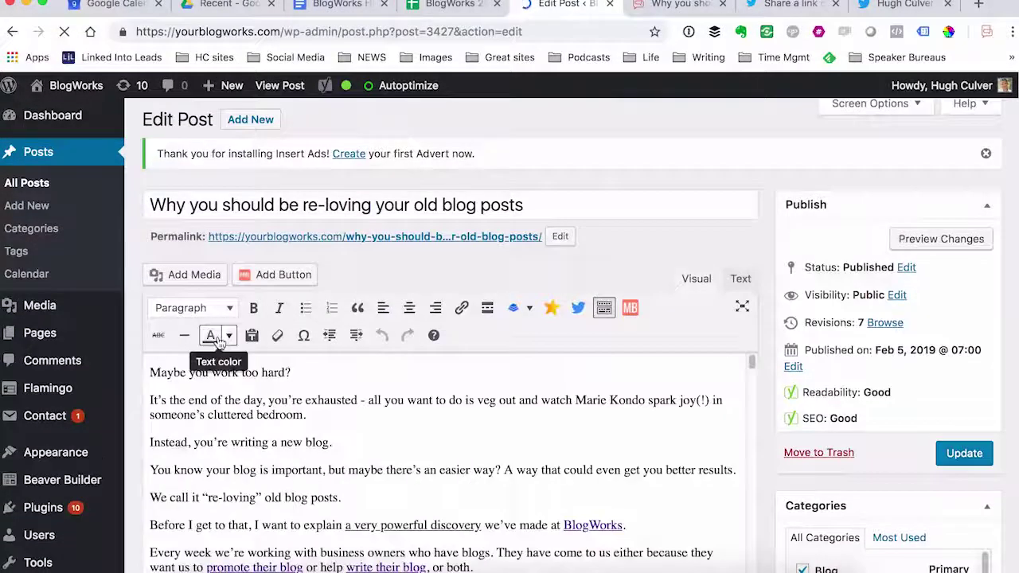
- Examine the existing bctt tweet shortcode about the 80/20 rule and the sentence in the paragraph above it
scroll(219, 342, "down", 2)
scroll(219, 342, "down", 6)
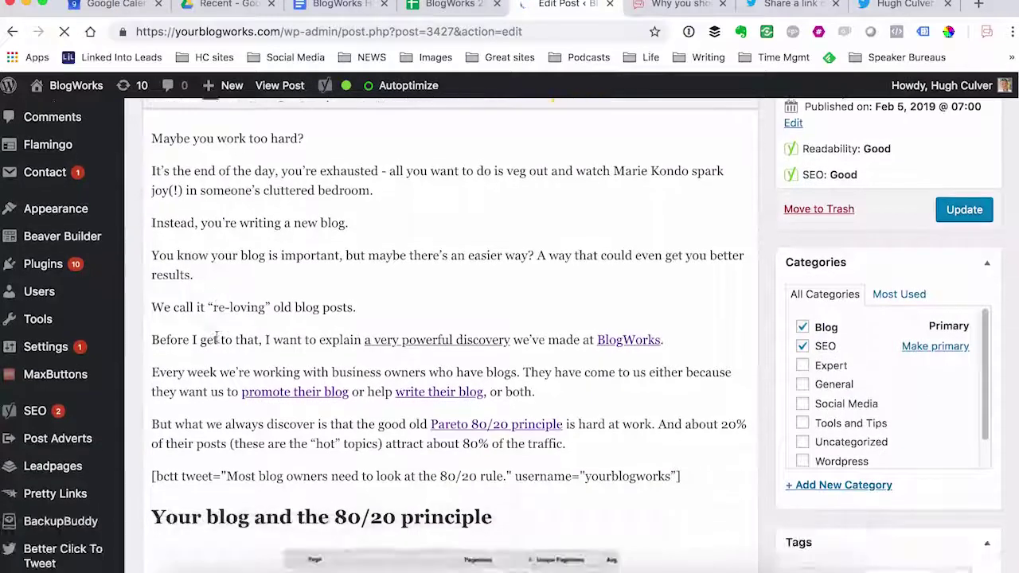
scroll(215, 336, "down", 2)
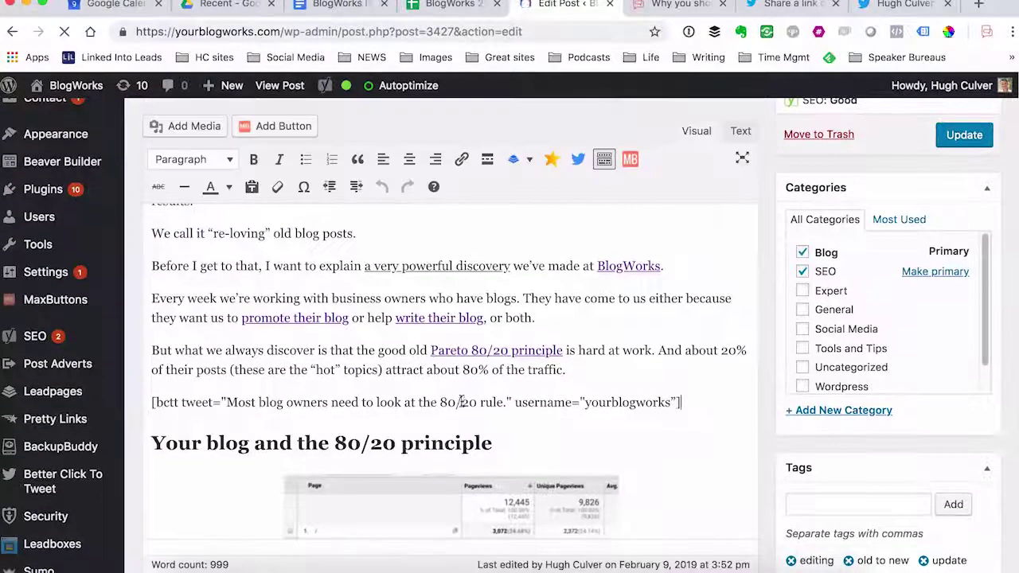
left_click_drag(681, 402, 134, 403)
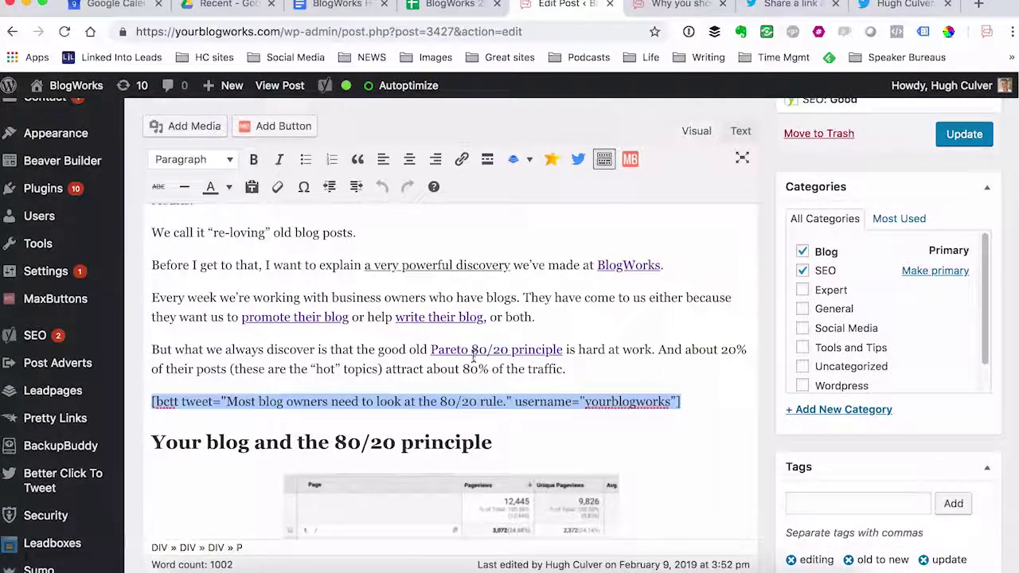
left_click(578, 369)
left_click_drag(574, 369, 374, 368)
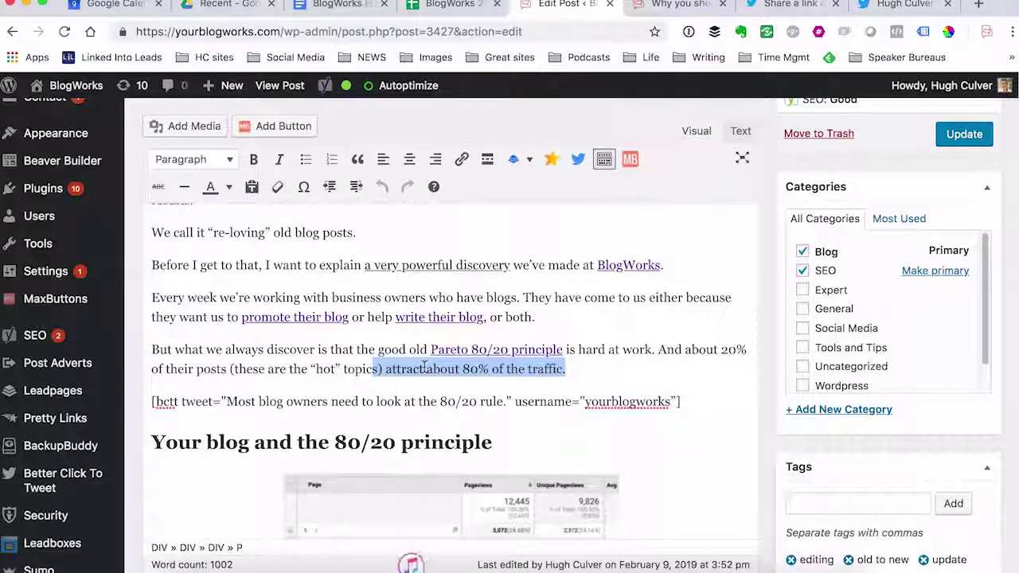
left_click(622, 375)
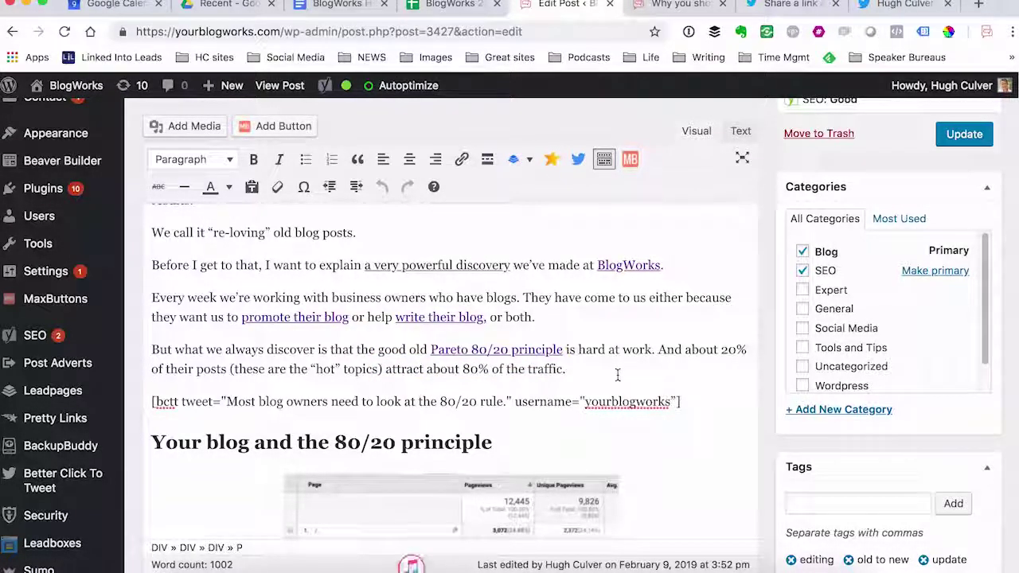
left_click_drag(584, 366, 653, 349)
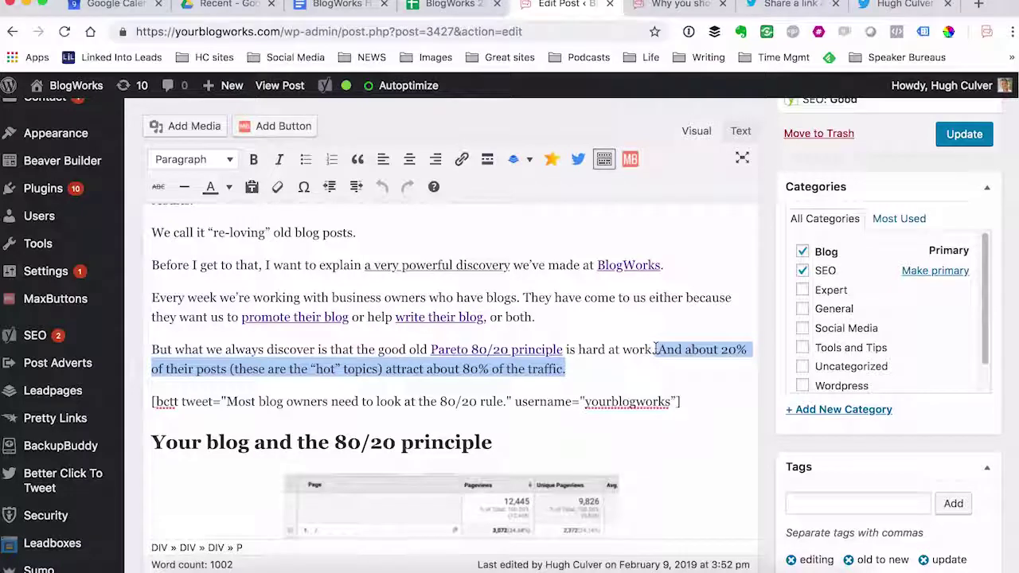
left_click(653, 350)
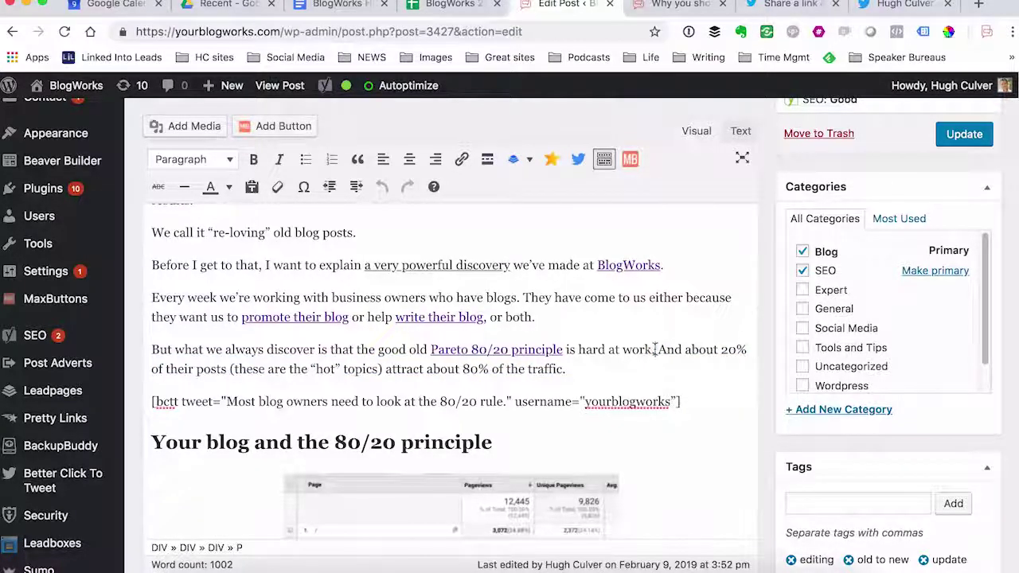
- Copy "There are (at least) 2 quick ways to discover your hot blog posts:" from the Finding your Hot Topics section
scroll(641, 362, "down", 10)
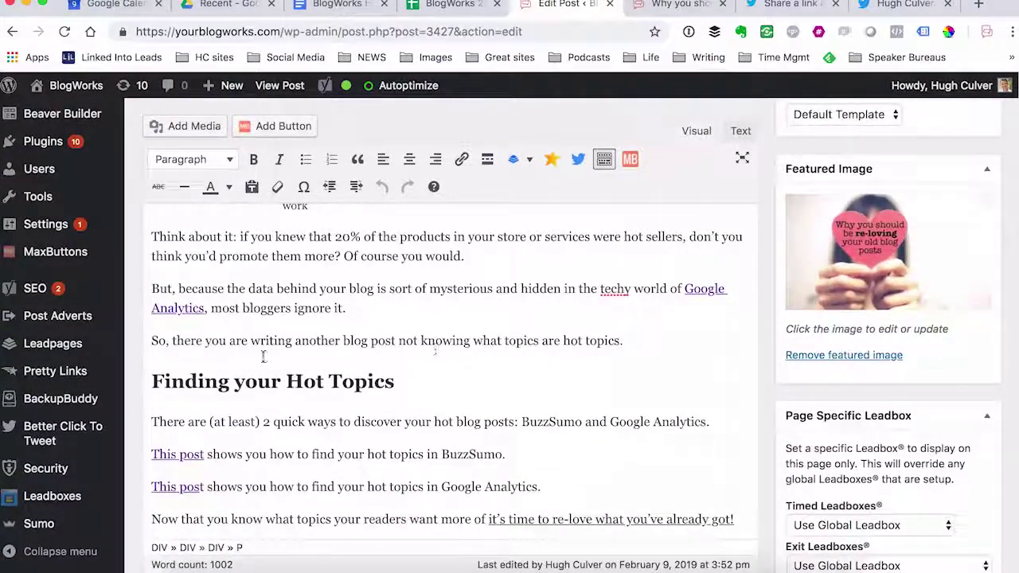
scroll(248, 342, "down", 1)
scroll(248, 346, "down", 5)
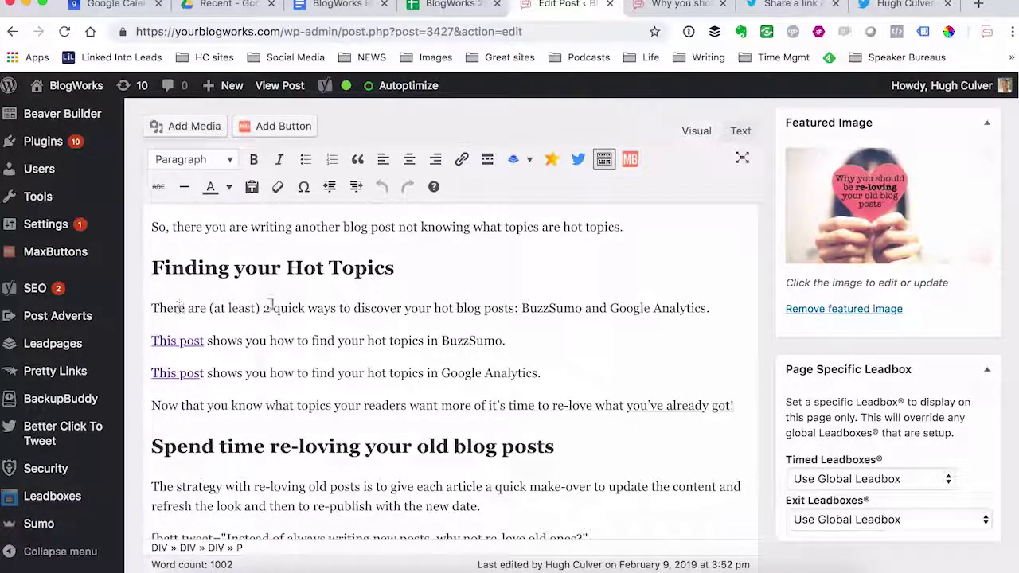
left_click_drag(153, 308, 519, 312)
key("super+c")
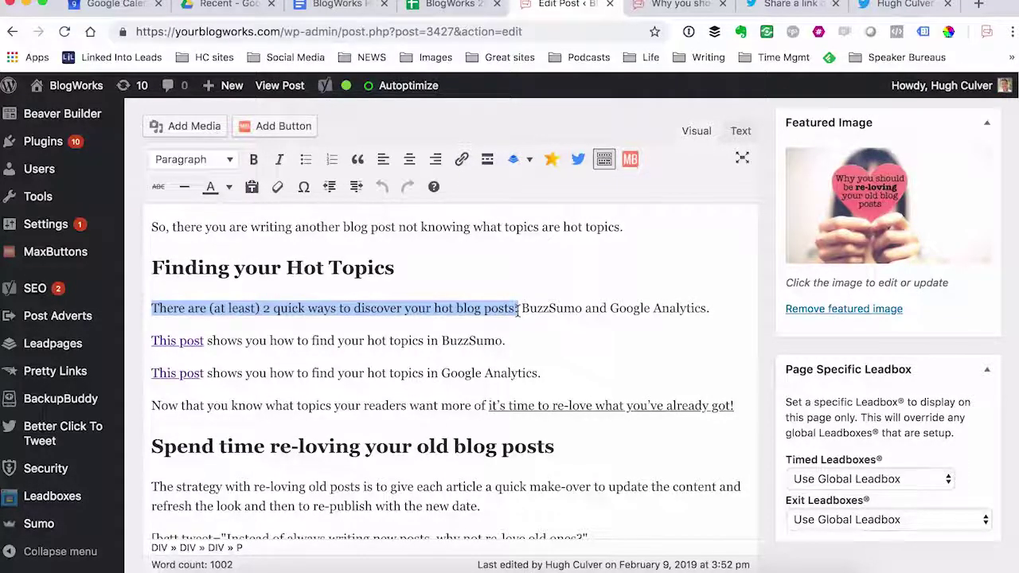
- Insert a Better Click To Tweet shortcode with the copied quote and username YourBlogWorks in its own paragraph after the "BuzzSumo and Google Analytics." sentence
left_click(711, 308)
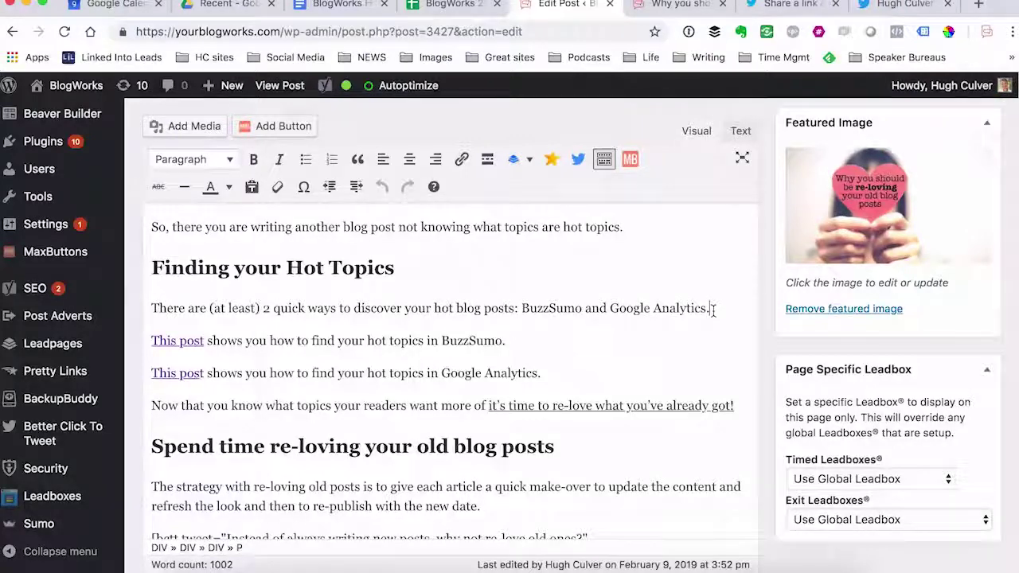
left_click(580, 167)
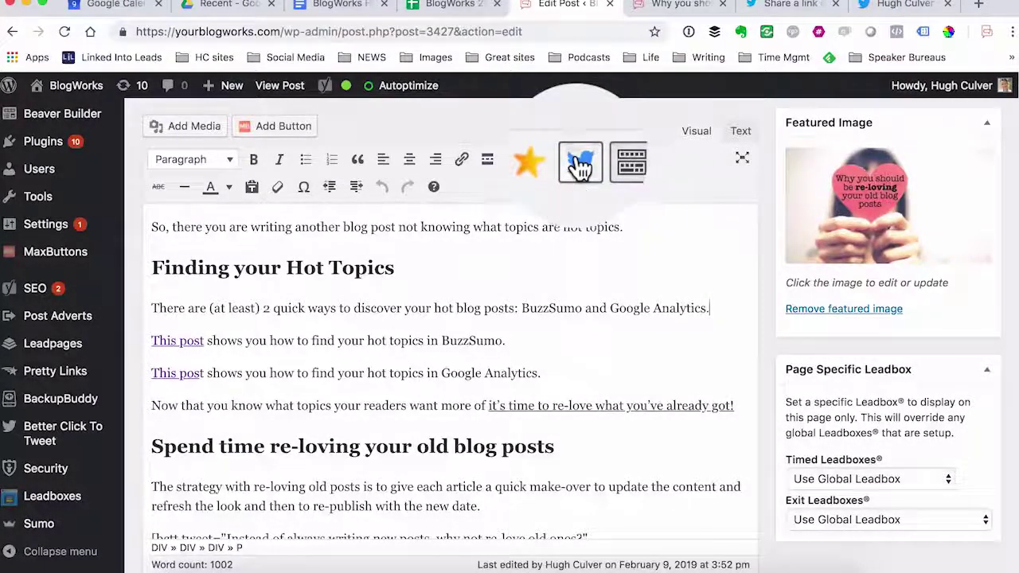
key("super+v")
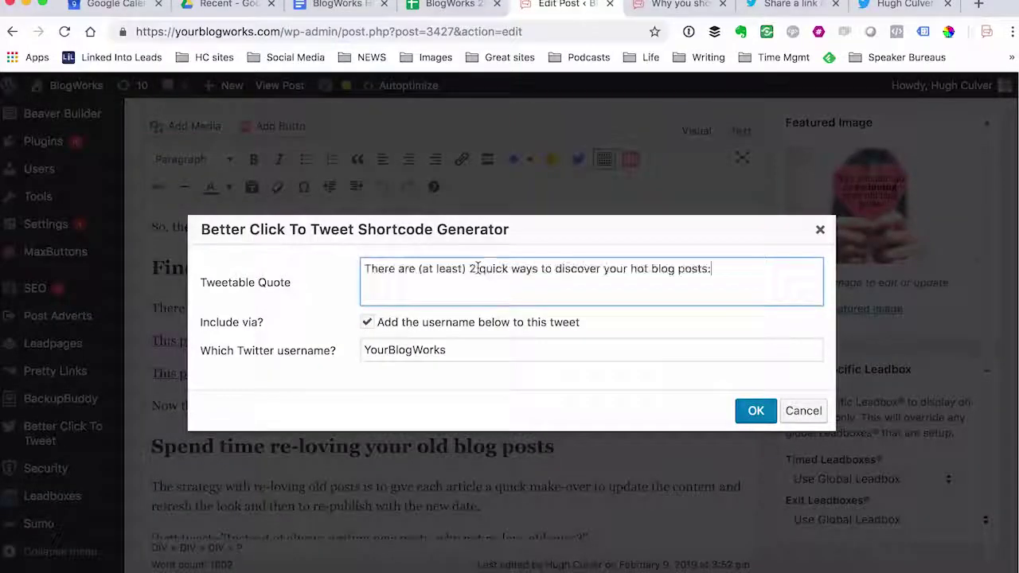
type(":")
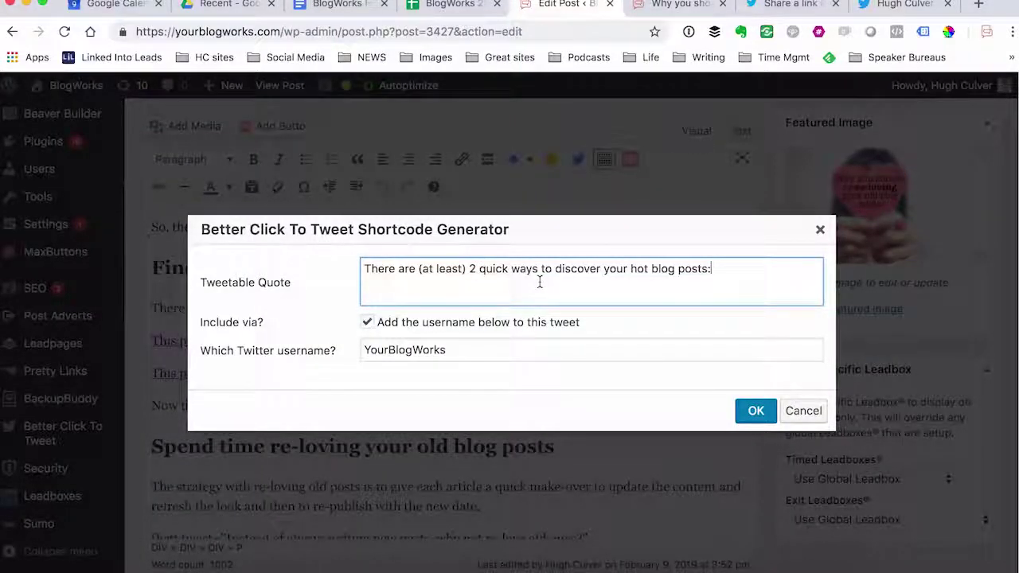
left_click(756, 413)
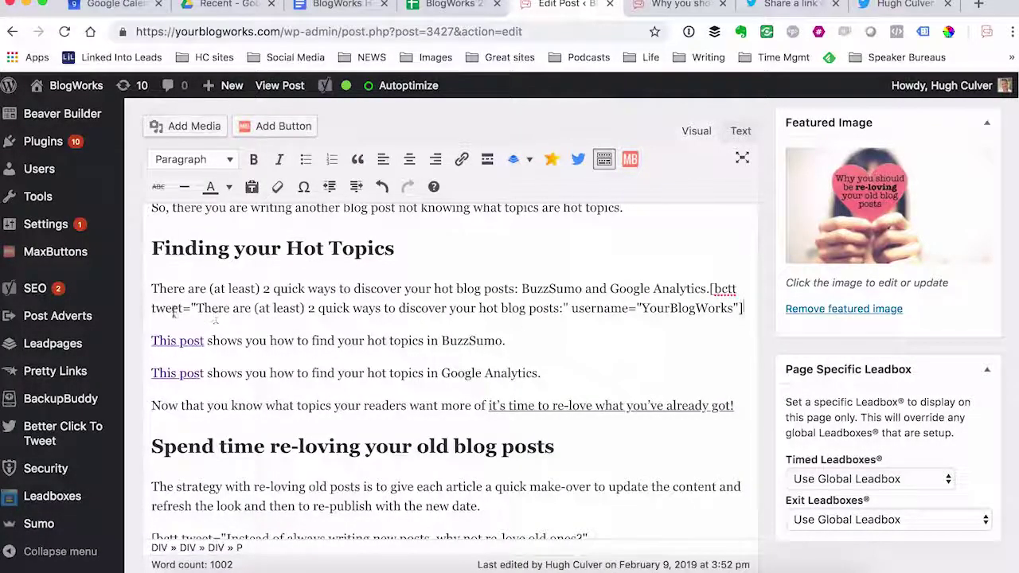
left_click(709, 289)
key("Return")
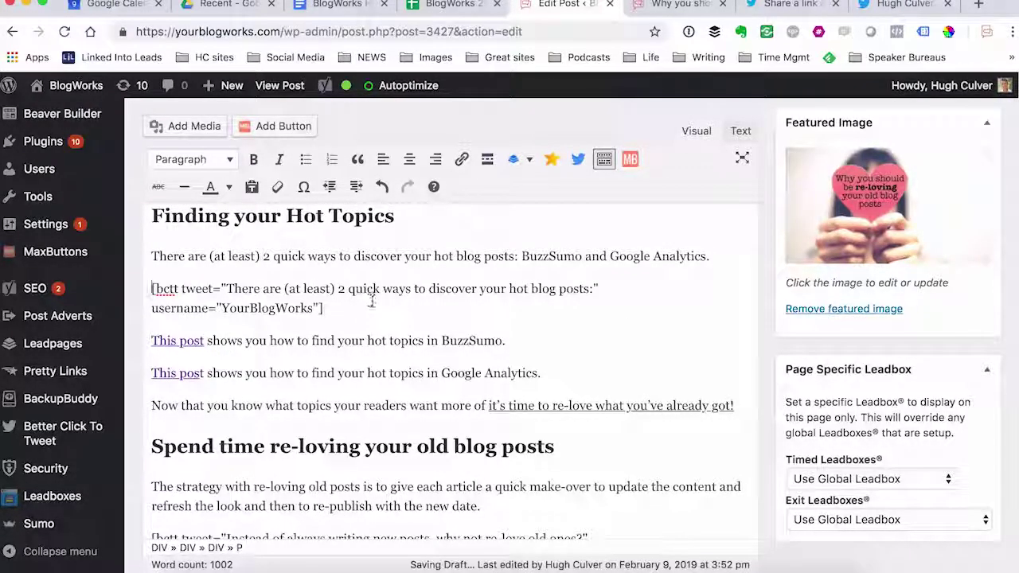
- Update the published post with the new click-to-tweet shortcode
scroll(955, 243, "up", 10)
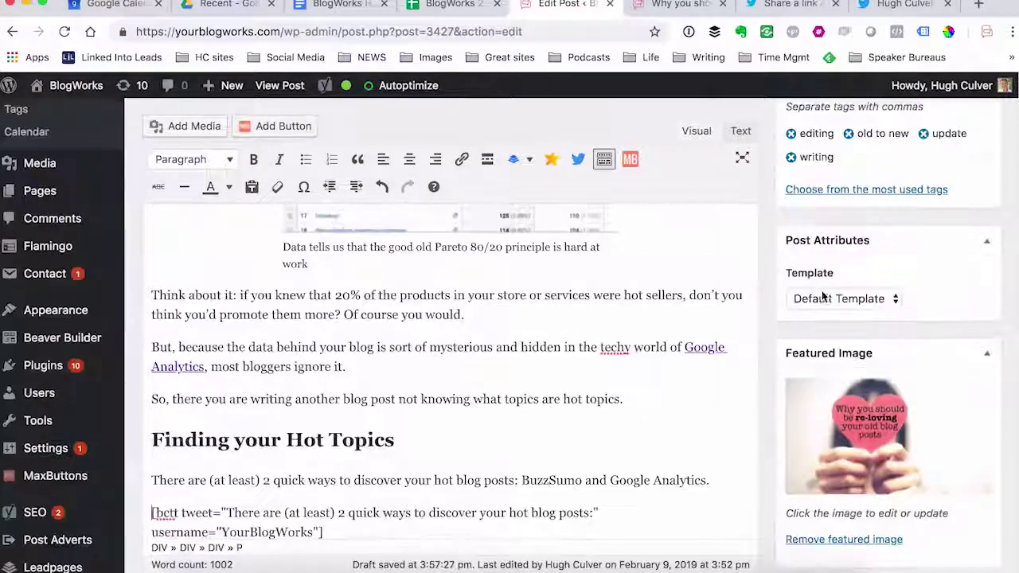
scroll(955, 239, "up", 5)
left_click(958, 390)
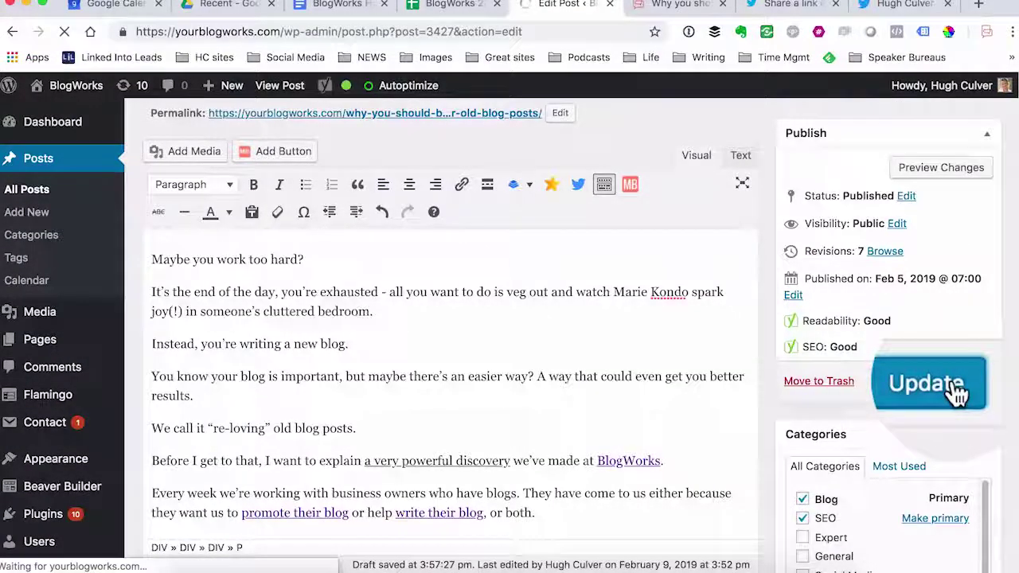
- Reload the live post and check the new click-to-tweet box under Finding your Hot Topics
left_click(680, 7)
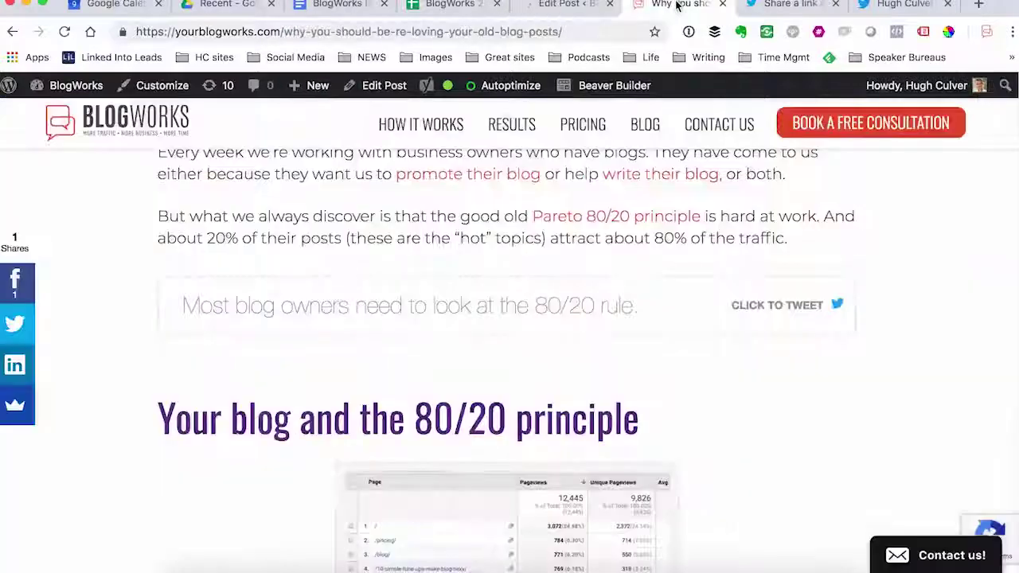
left_click(65, 32)
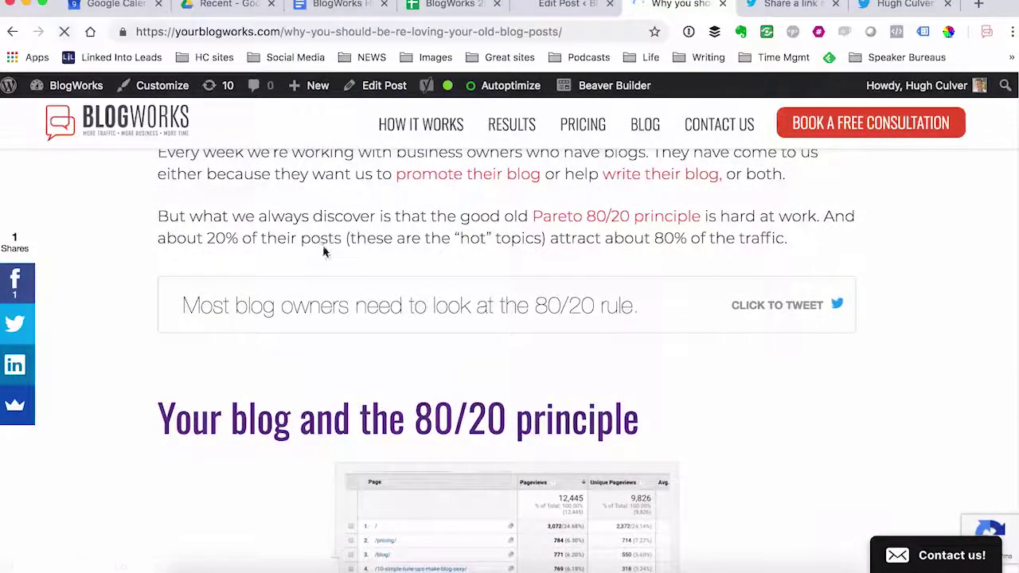
scroll(324, 253, "down", 4)
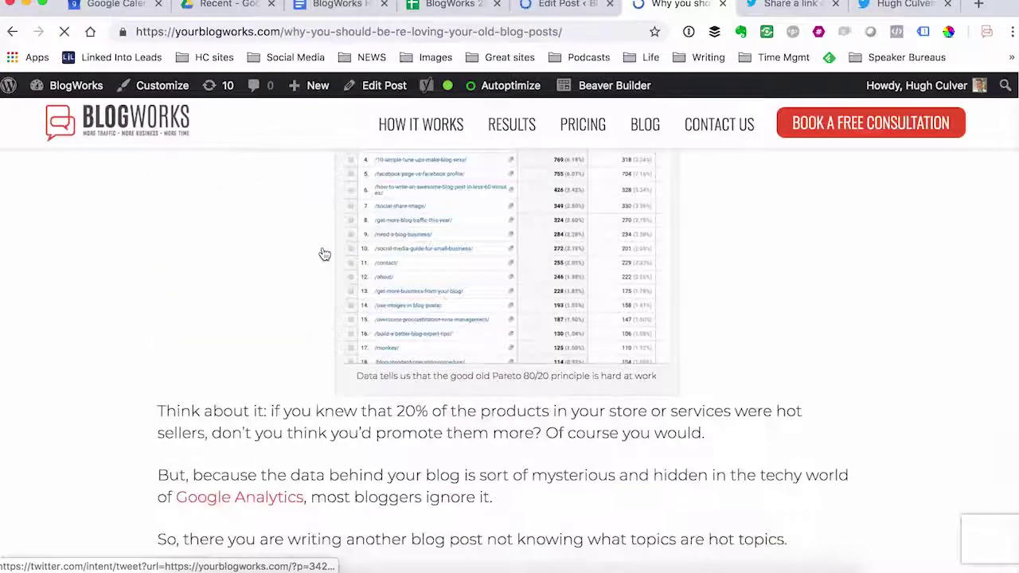
scroll(324, 254, "down", 5)
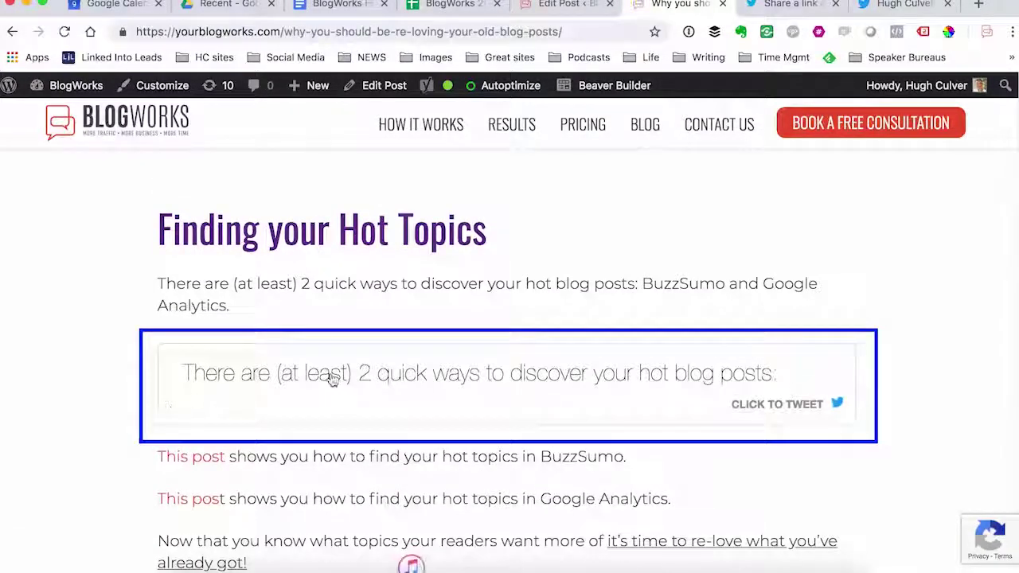
- Open the tweet from the new click-to-tweet box and review its prefilled quote, link and via handle
left_click(675, 381)
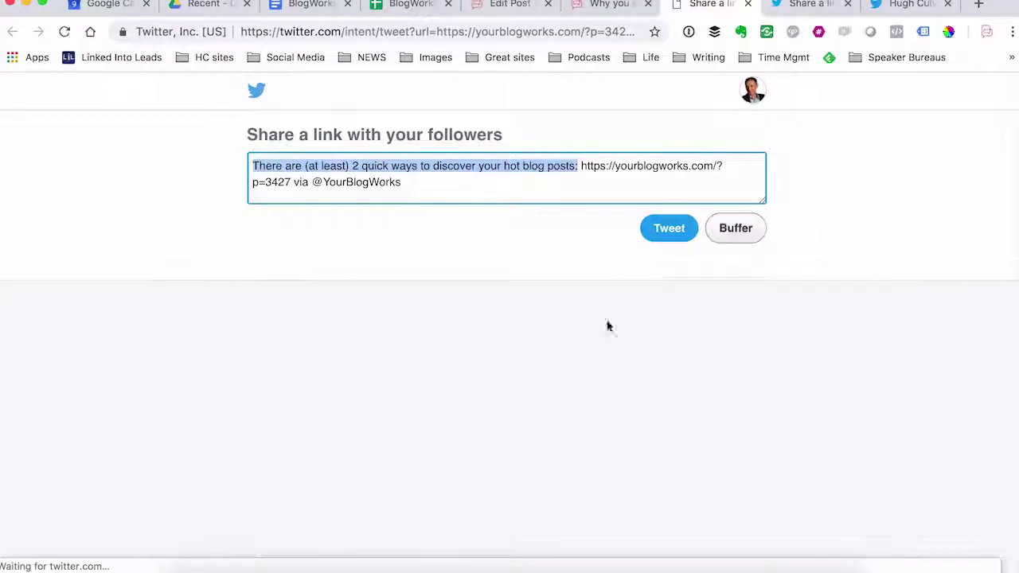
left_click_drag(407, 182, 332, 184)
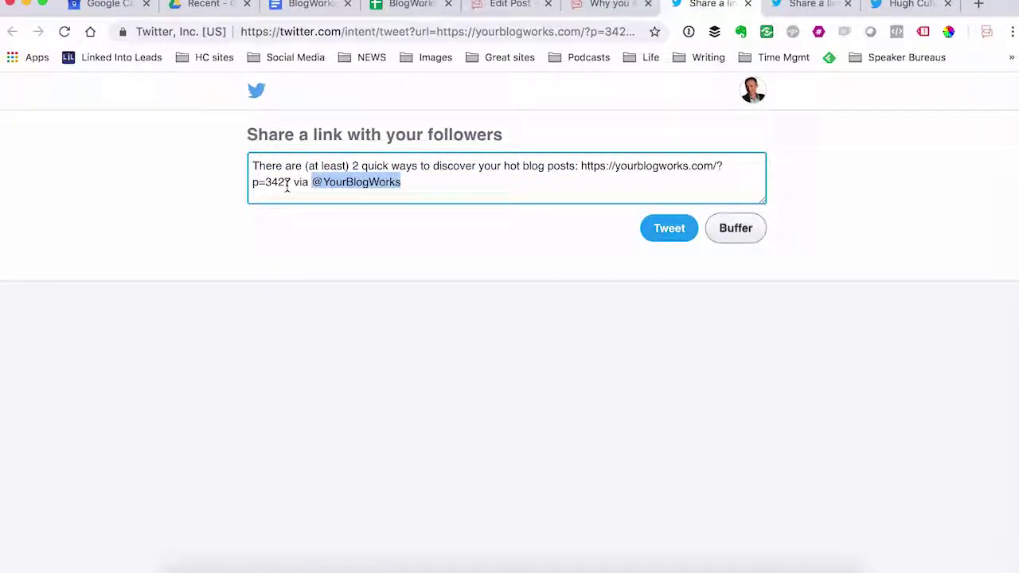
left_click(645, 231)
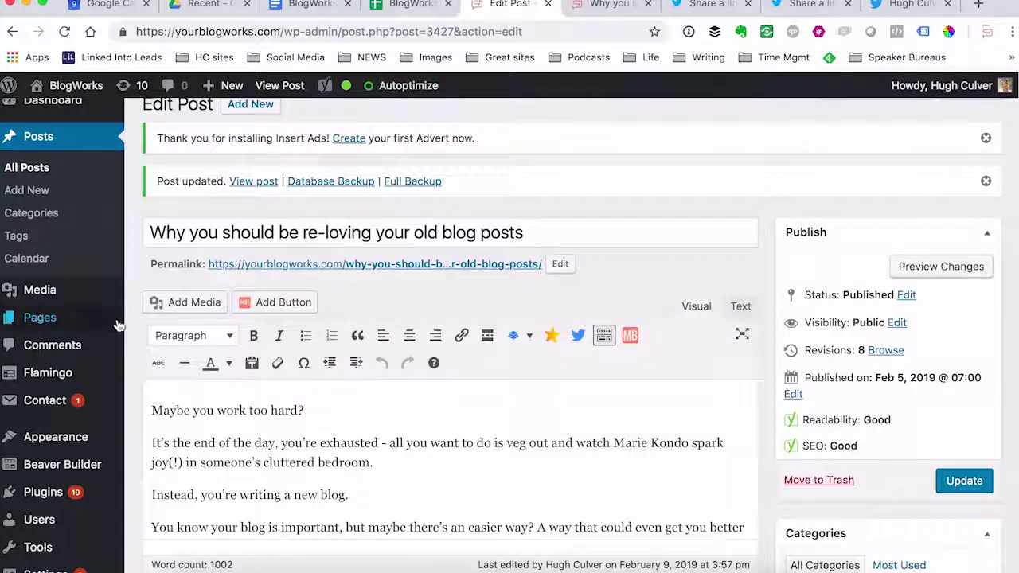
- Return to the WordPress admin, search all pages for "banner" and open the draft page "banner" for editing
mouse_move(80, 318)
scroll(80, 318, "down", 5)
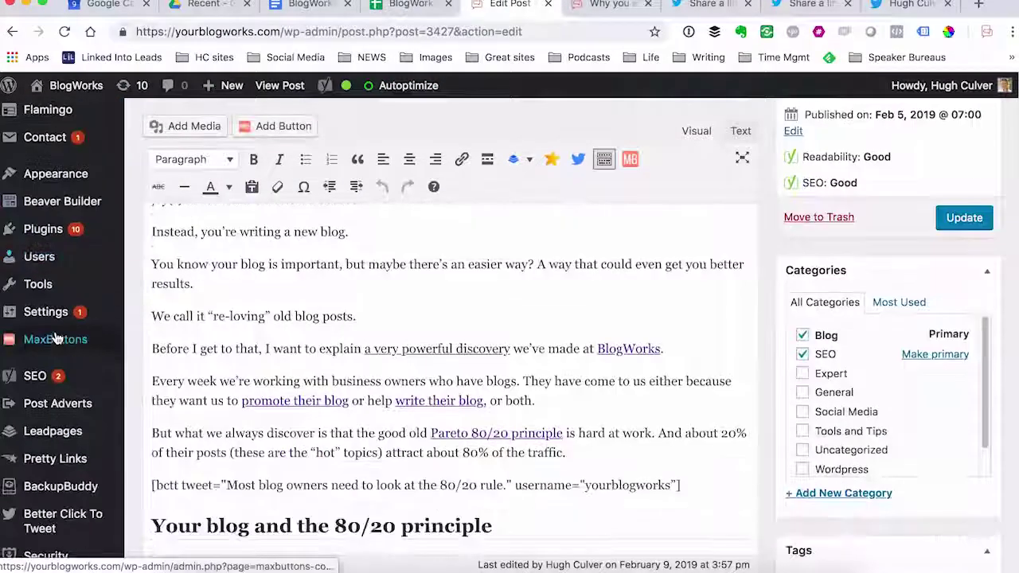
scroll(56, 339, "down", 1)
mouse_move(45, 318)
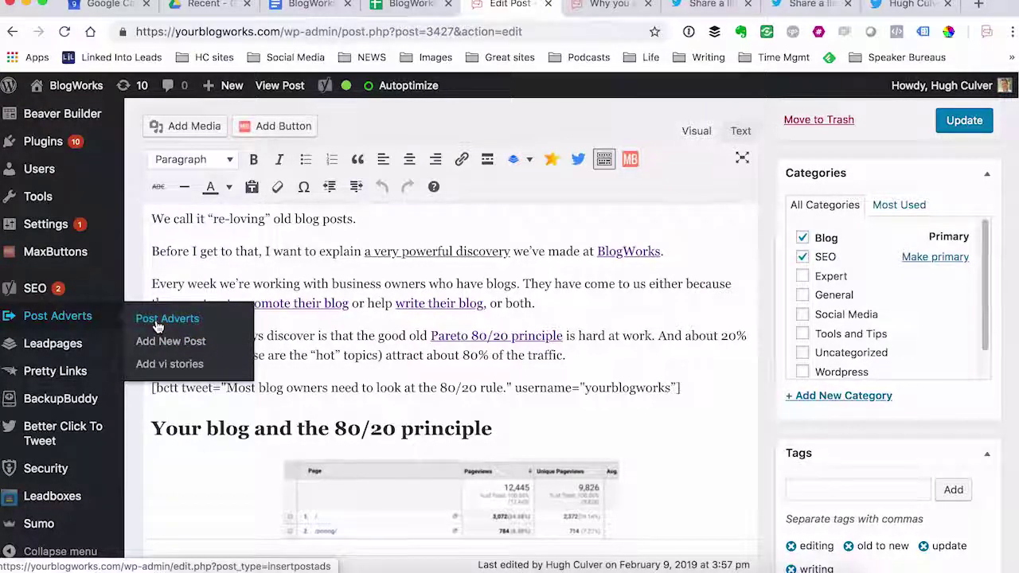
scroll(157, 325, "up", 5)
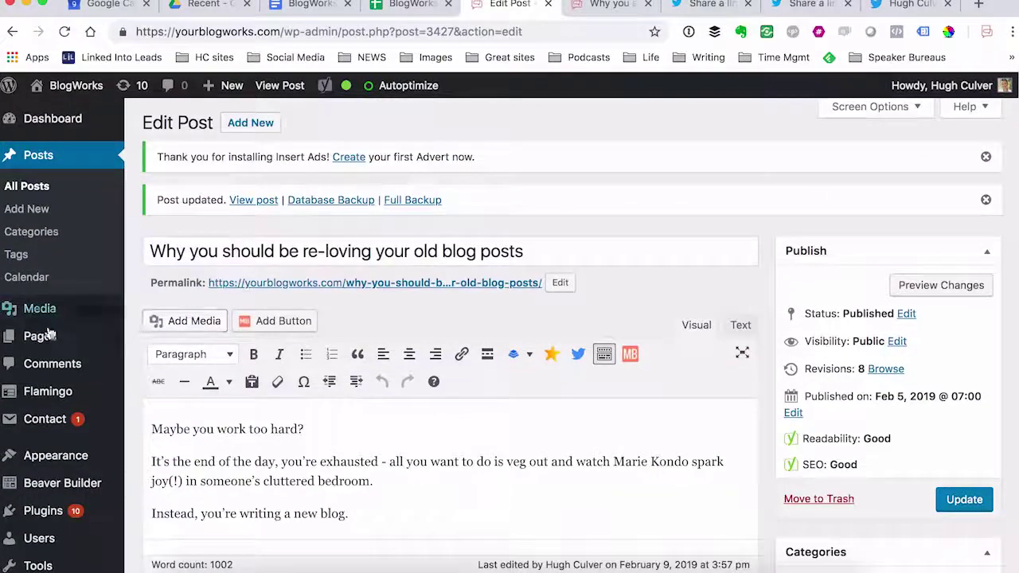
mouse_move(43, 340)
left_click(171, 341)
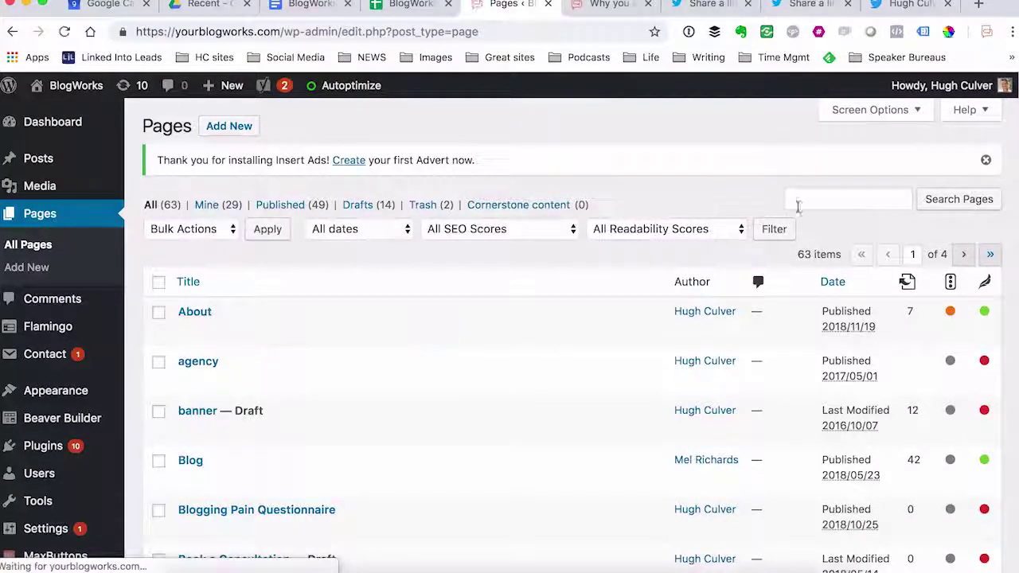
left_click(818, 200)
type("banner")
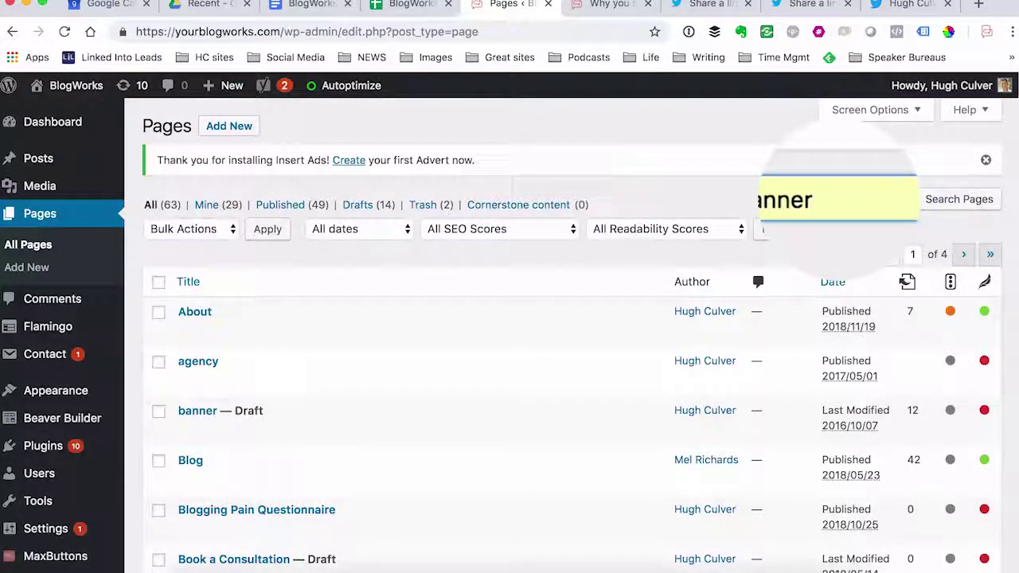
key("Return")
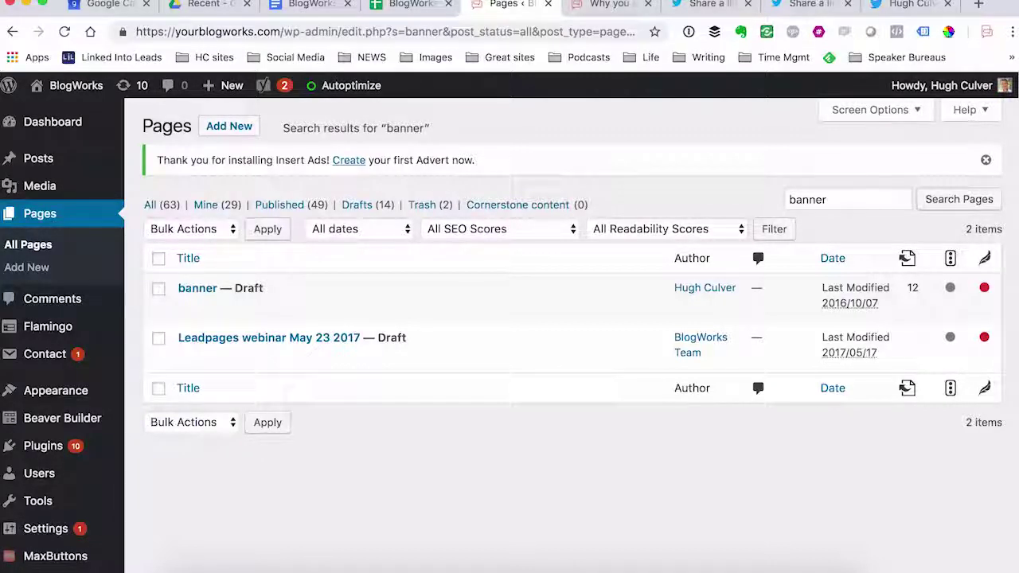
mouse_move(191, 302)
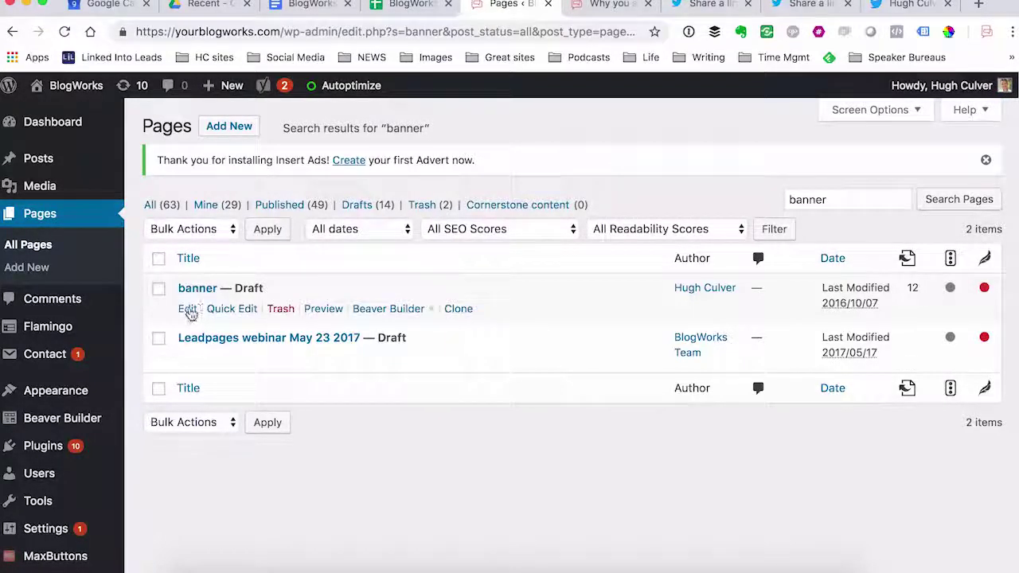
left_click(189, 310)
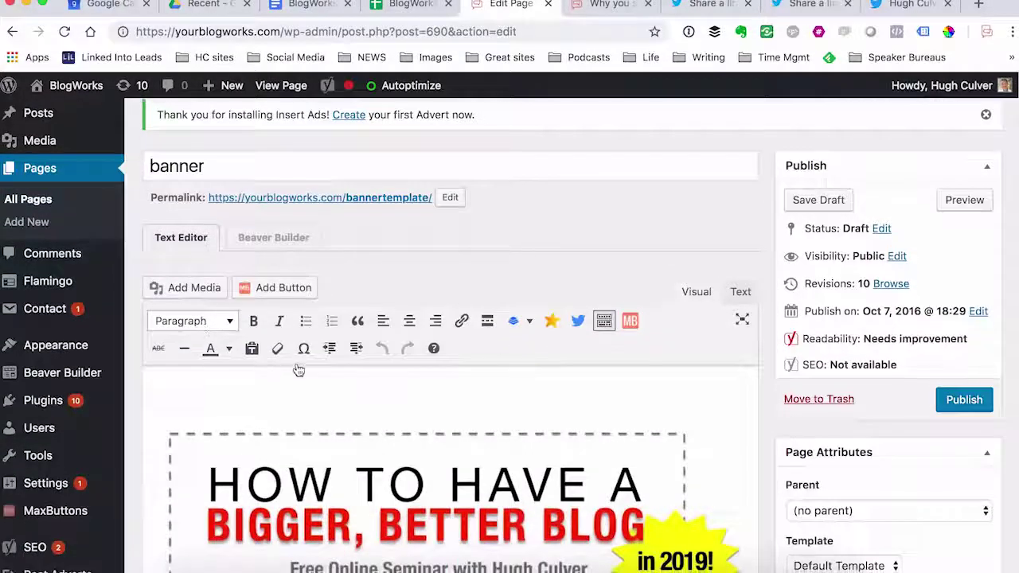
- Examine the collection of promotional banner images stored on the draft banner page
scroll(298, 370, "down", 10)
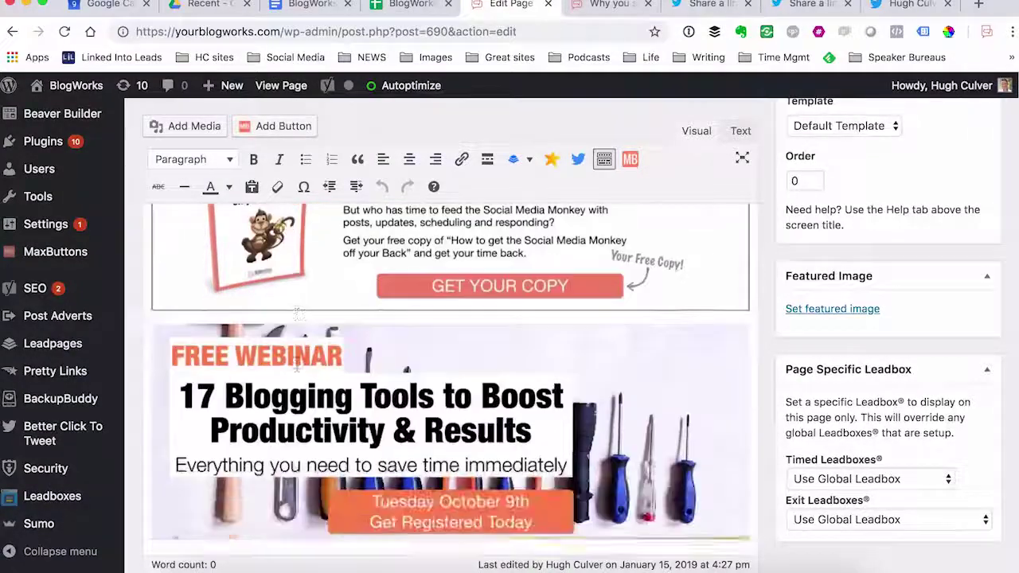
scroll(299, 314, "down", 8)
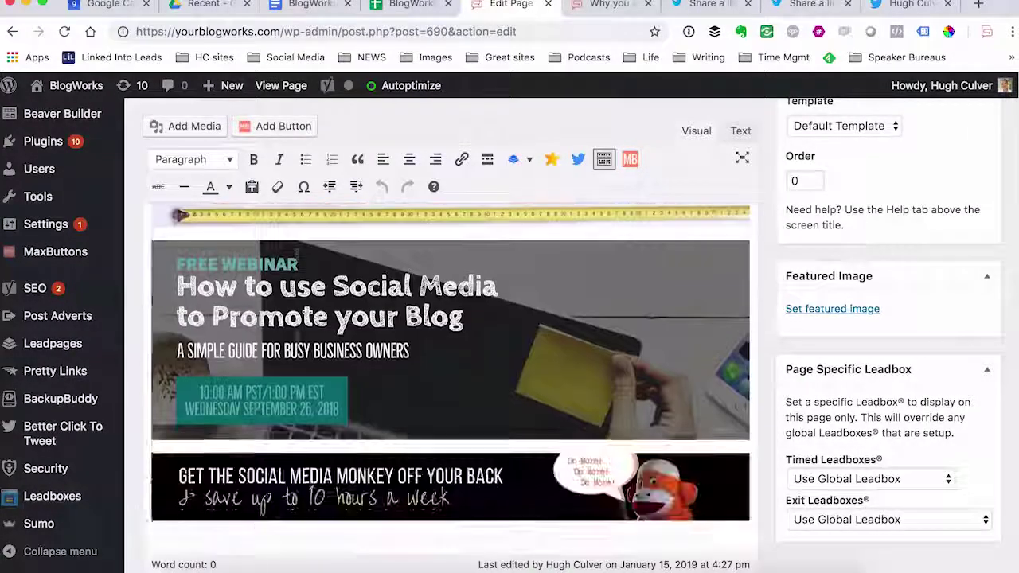
scroll(296, 360, "down", 3)
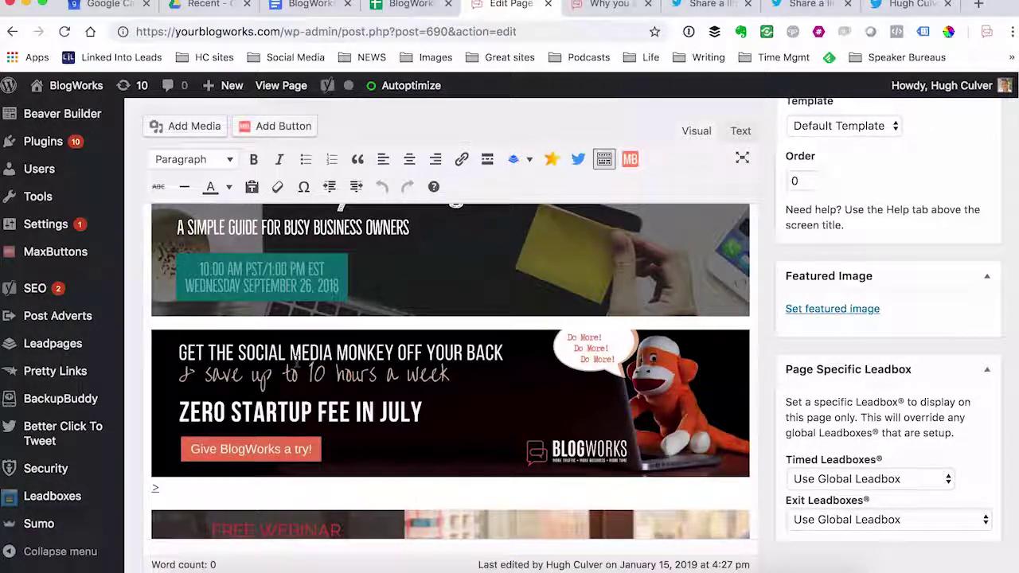
scroll(296, 362, "down", 3)
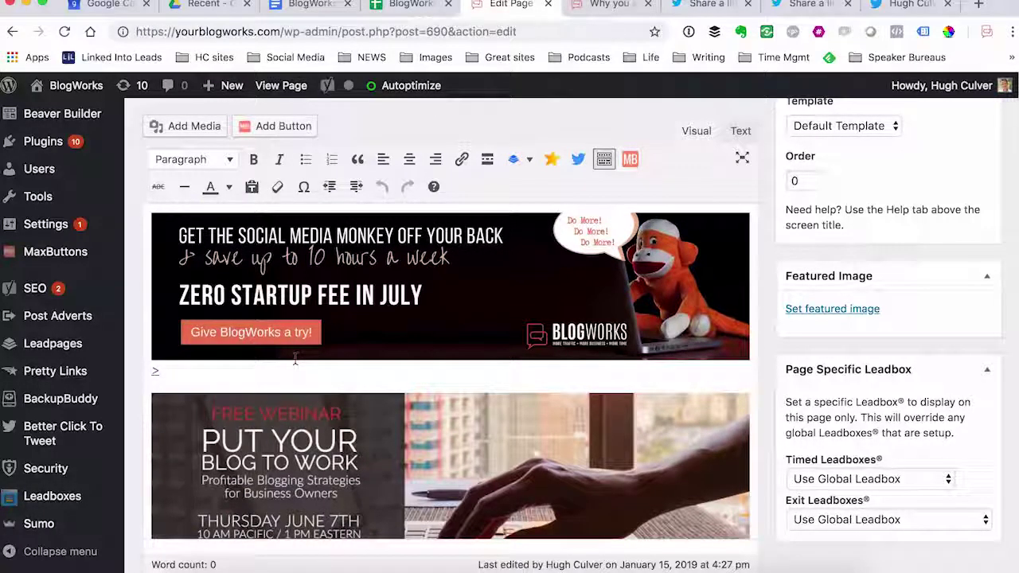
scroll(295, 360, "down", 3)
scroll(295, 360, "down", 7)
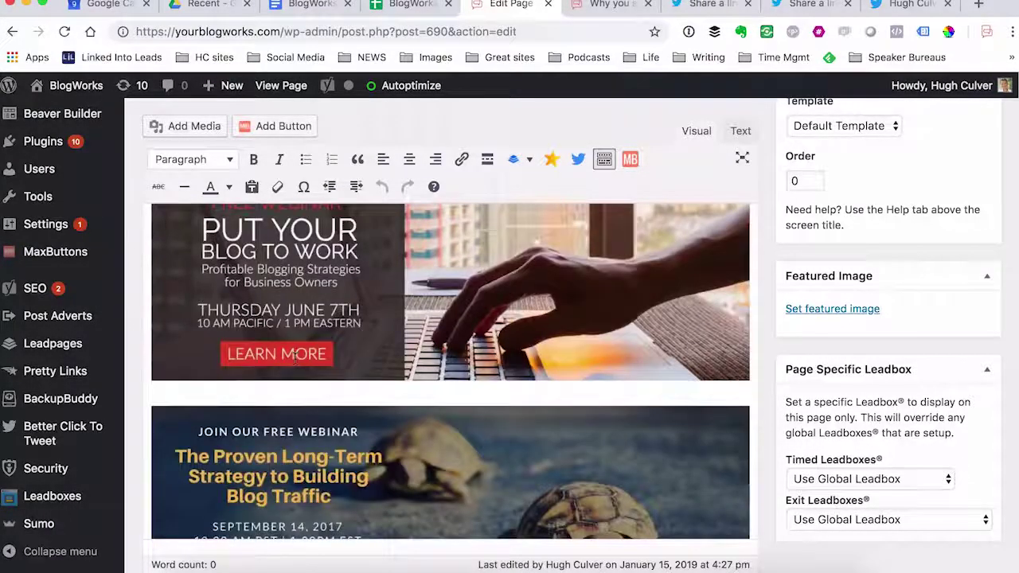
scroll(296, 360, "down", 4)
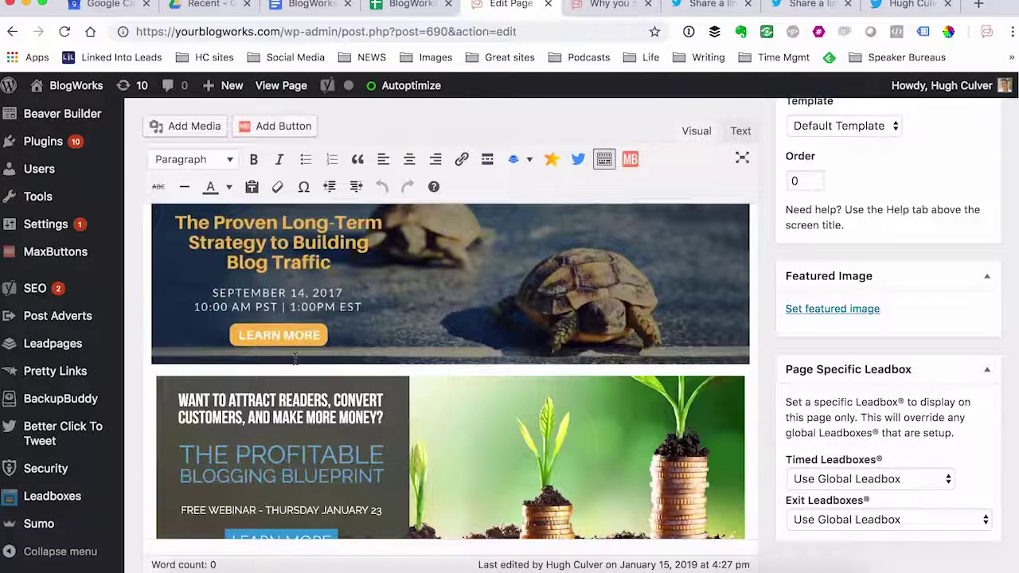
scroll(293, 359, "down", 8)
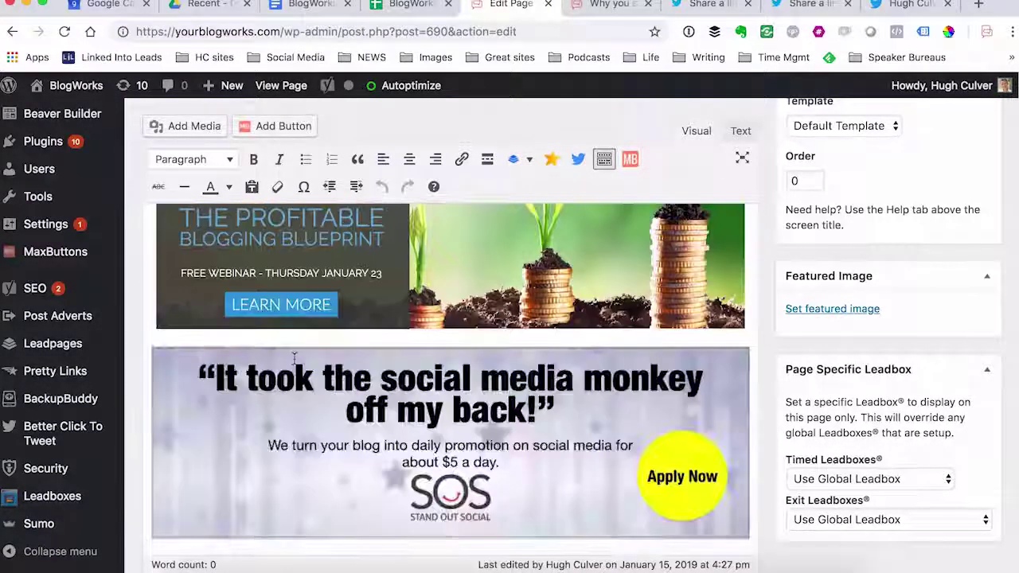
scroll(294, 360, "down", 8)
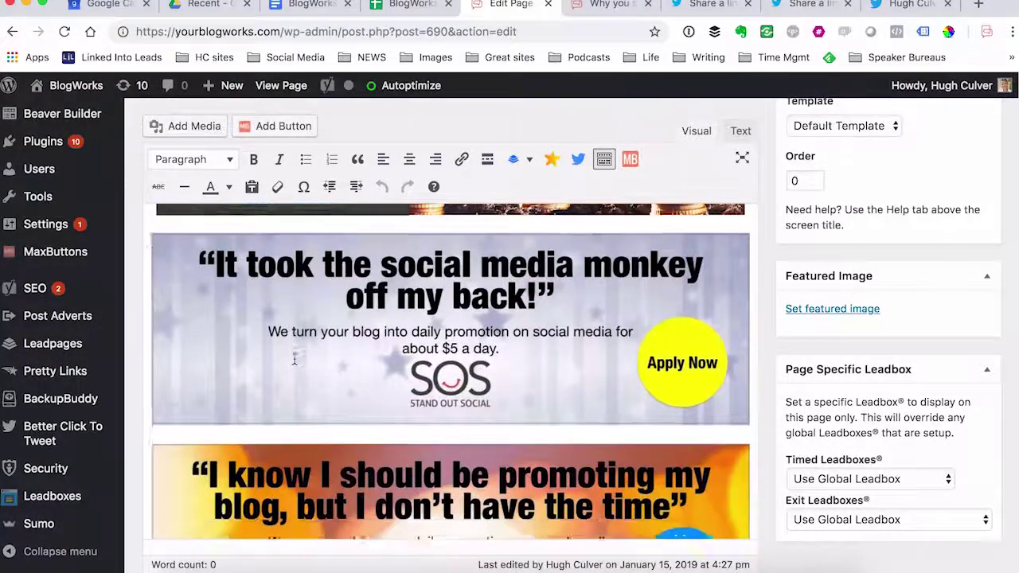
scroll(293, 360, "down", 12)
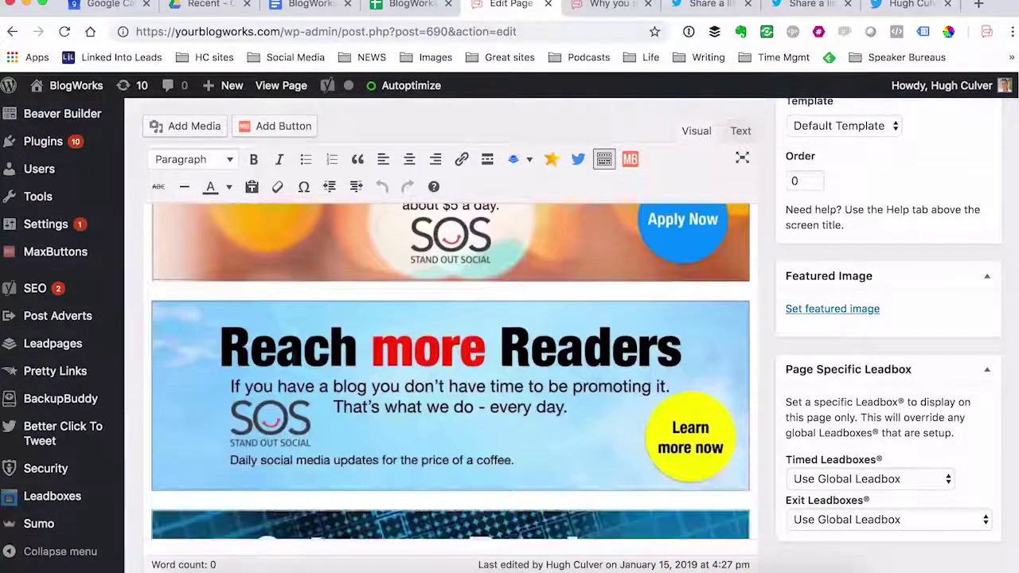
scroll(293, 360, "down", 15)
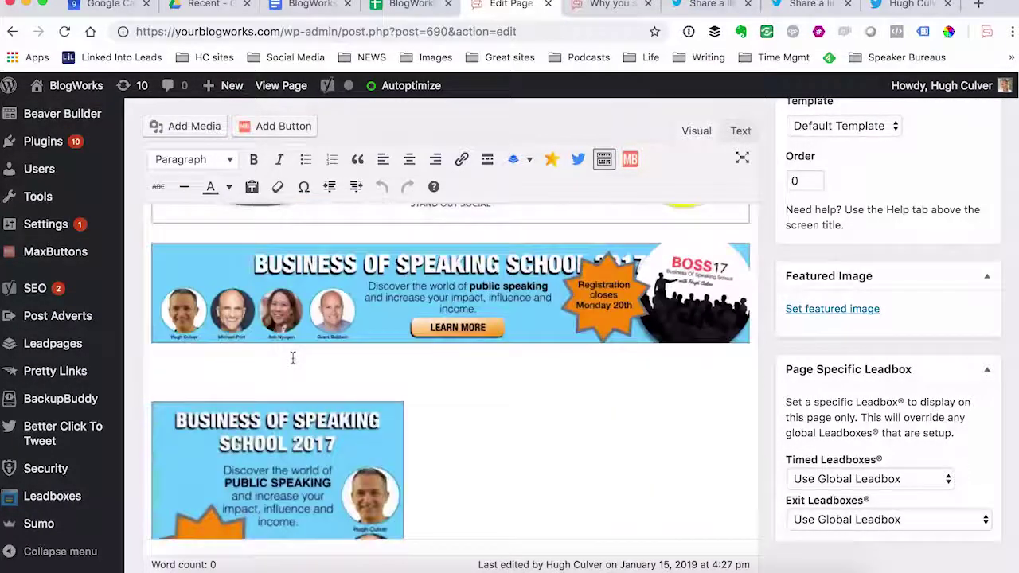
scroll(293, 360, "up", 20)
scroll(293, 360, "up", 20)
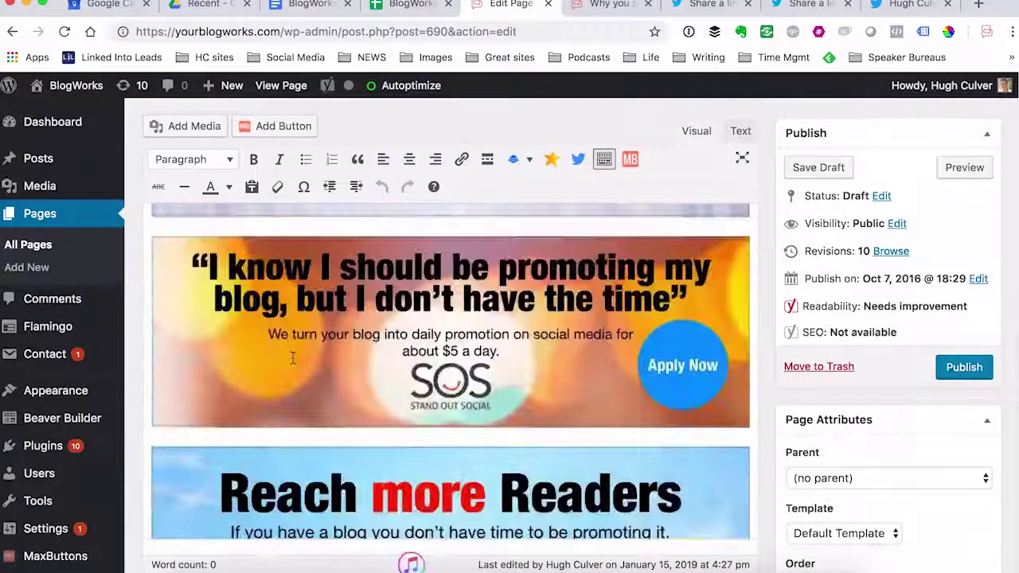
scroll(291, 356, "up", 8)
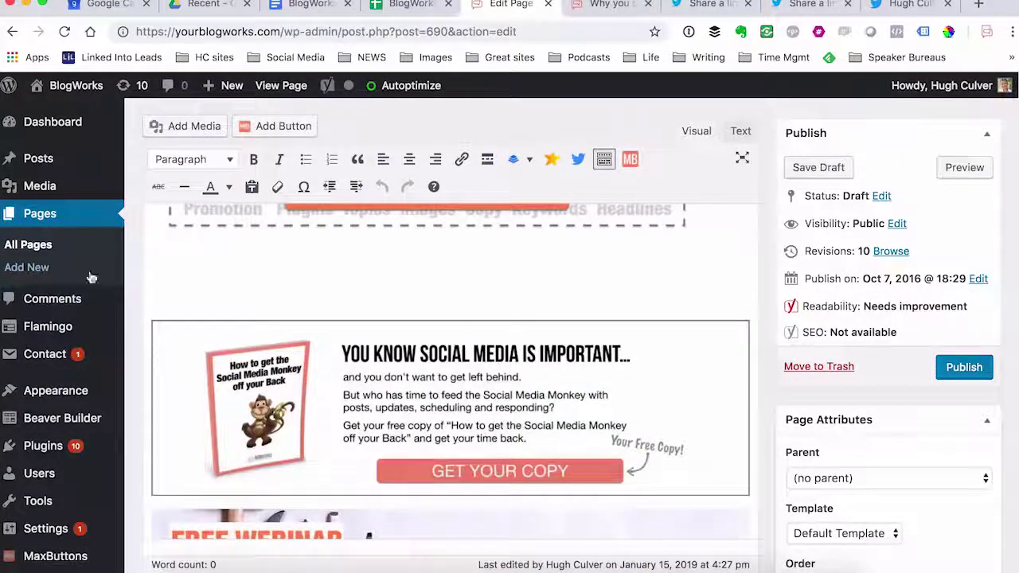
- Show the HTML code behind the banner page, return to the visual view and look through the stored banners
scroll(259, 281, "up", 5)
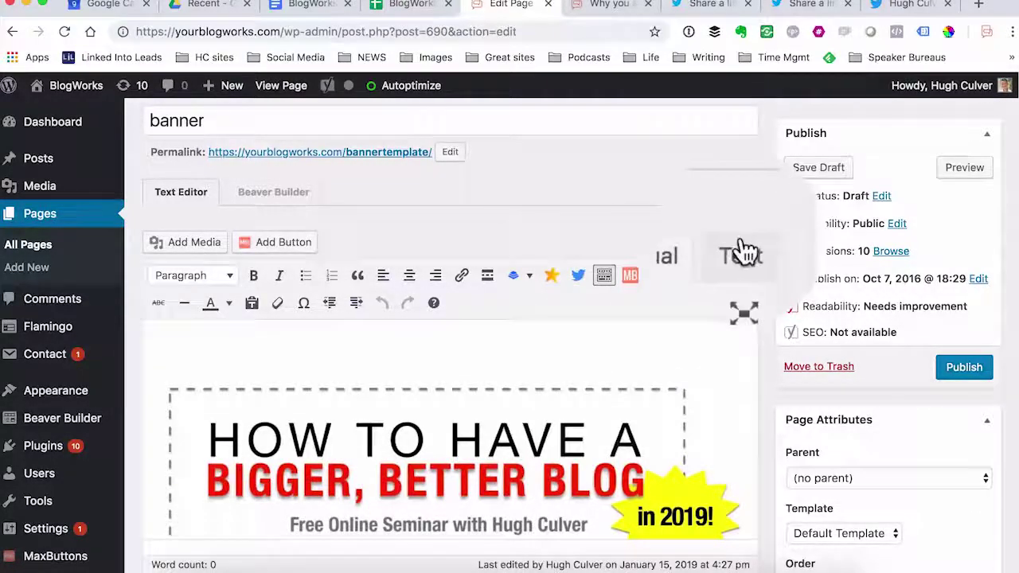
left_click(740, 247)
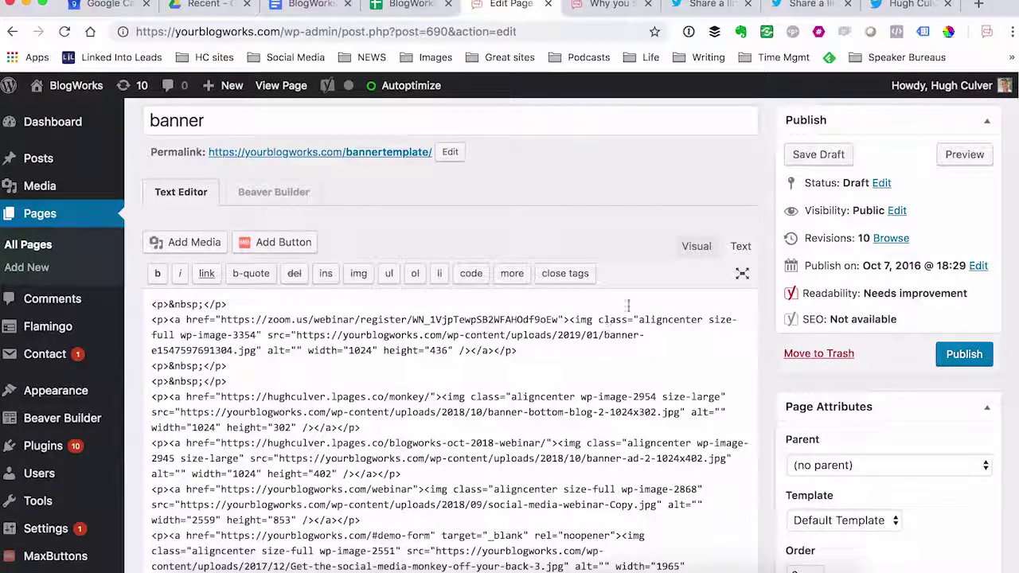
left_click(696, 246)
scroll(653, 318, "down", 5)
scroll(653, 319, "up", 8)
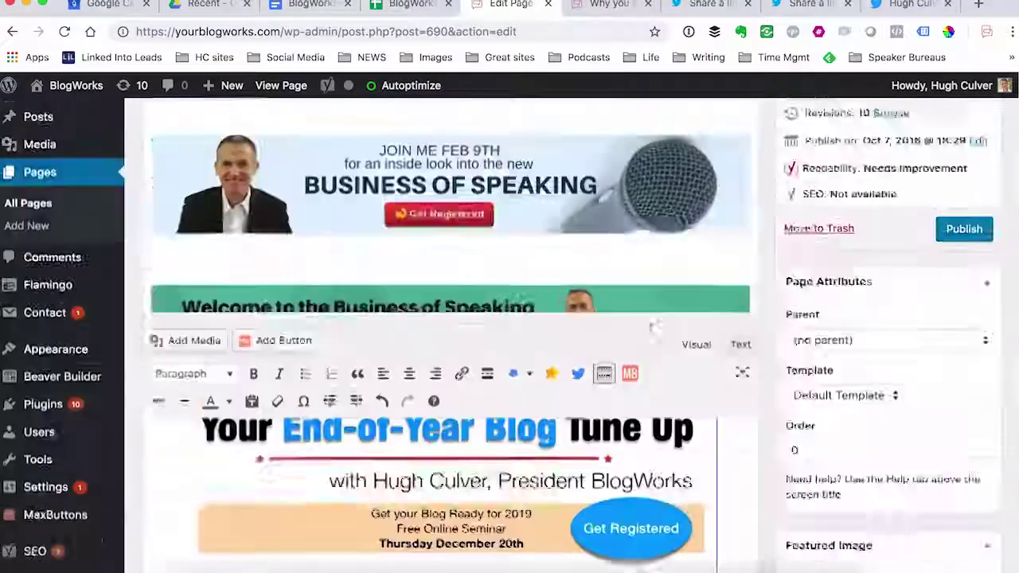
scroll(649, 333, "up", 10)
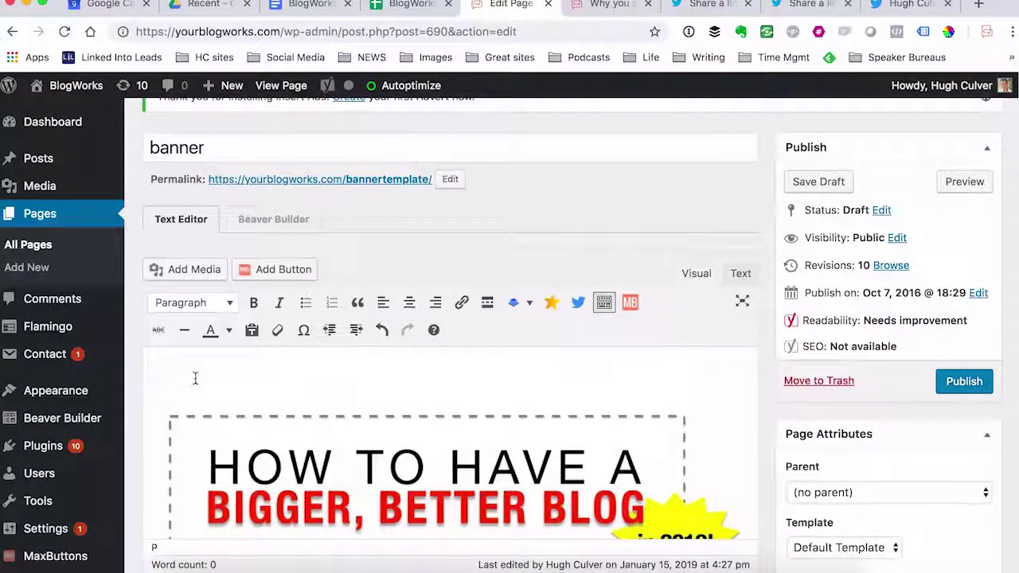
- Switch to Finder, select sample banner.jpg in the Desktop folder and preview the image
key("super+Tab")
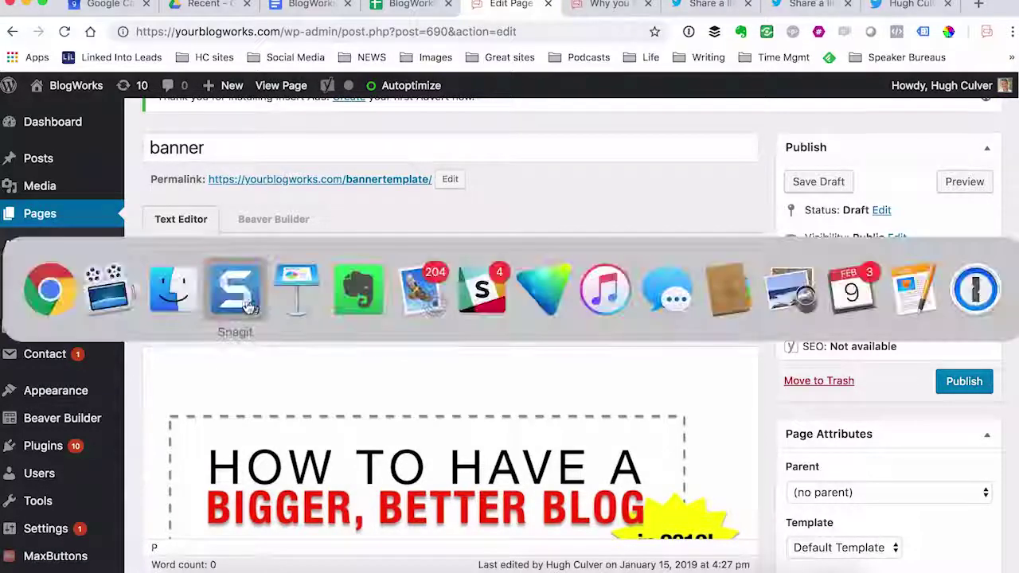
key("super+shift+Tab")
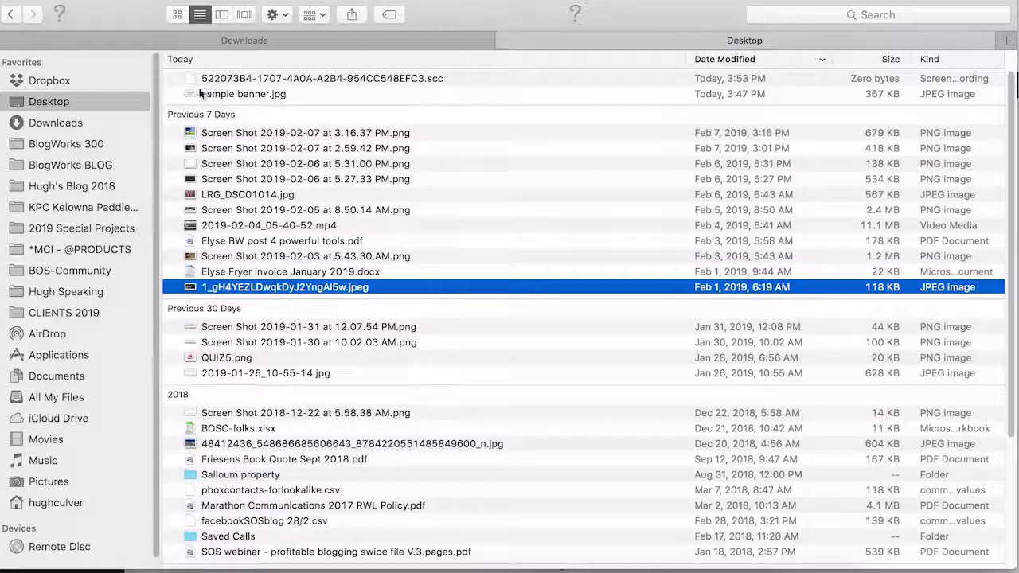
left_click(216, 92)
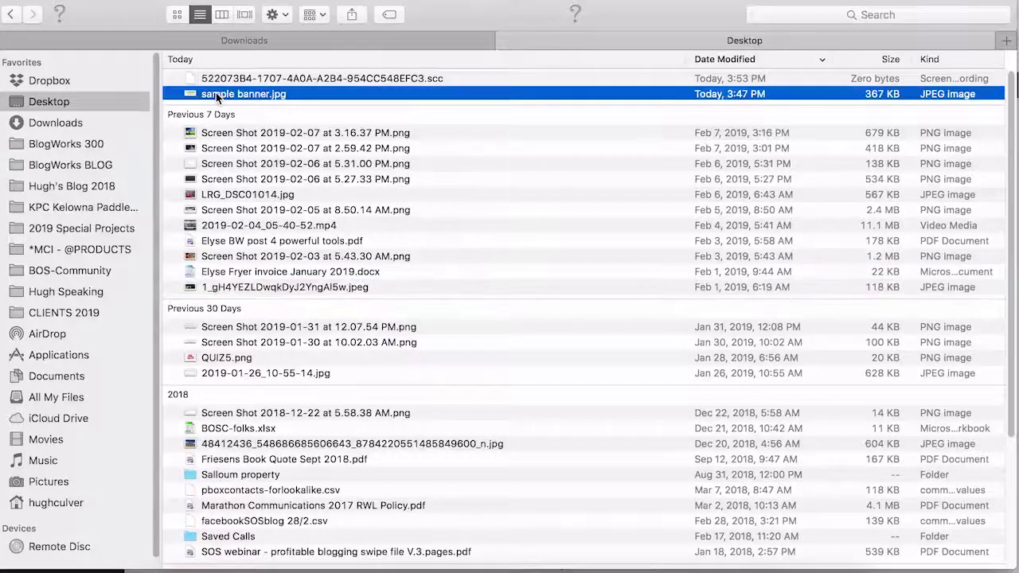
key("space")
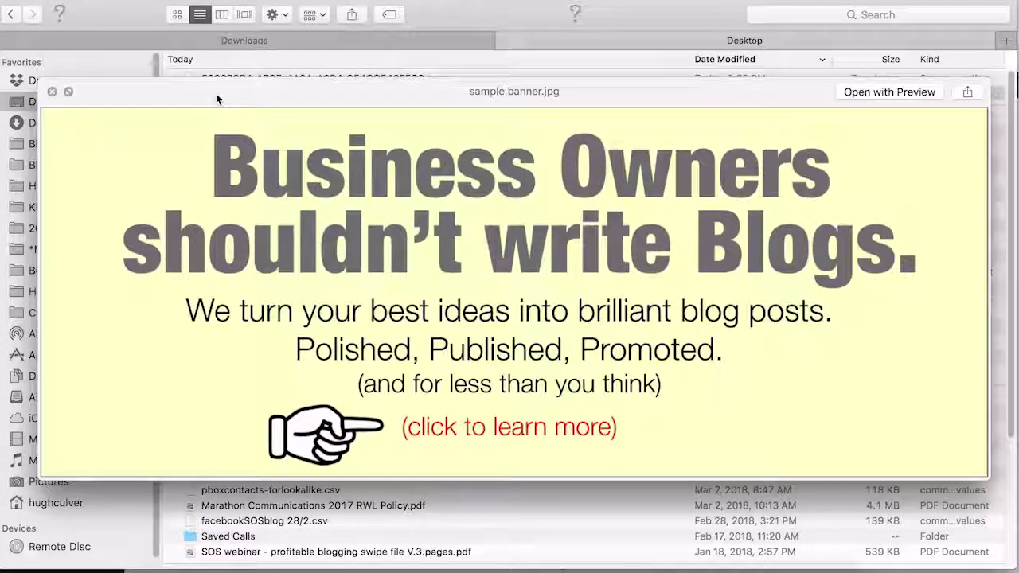
key("space")
- Upload sample banner.jpg from the Desktop to the banner page and insert it above the existing banners
left_click_drag(221, 95, 279, 385)
key("super+Tab")
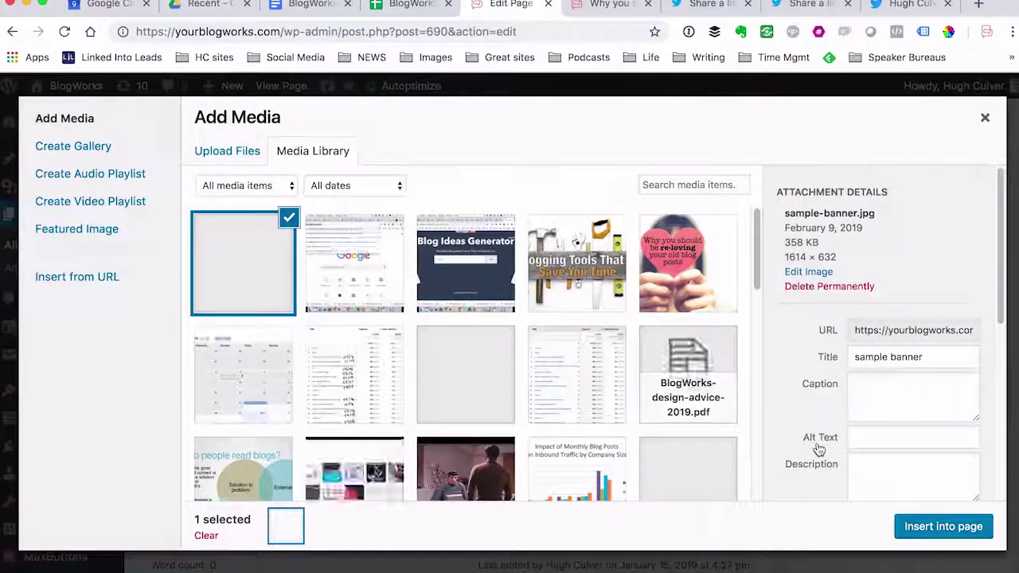
scroll(900, 456, "down", 2)
scroll(899, 456, "down", 4)
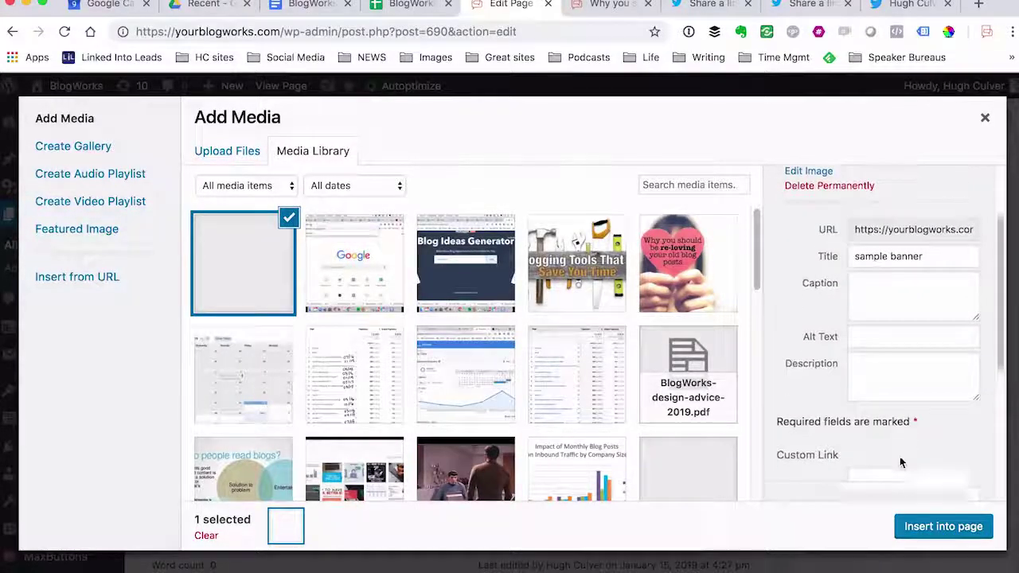
left_click(937, 526)
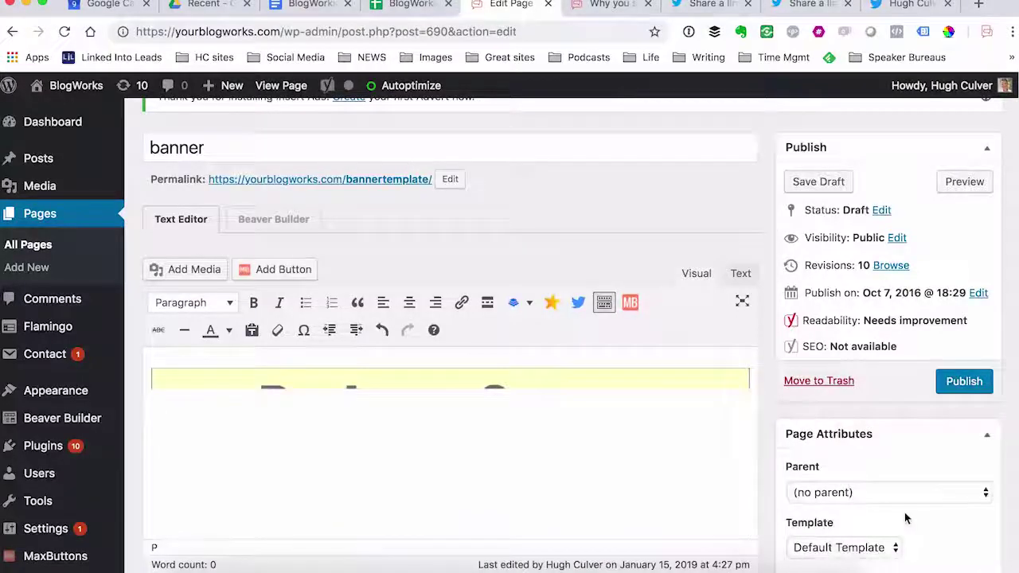
scroll(739, 455, "down", 3)
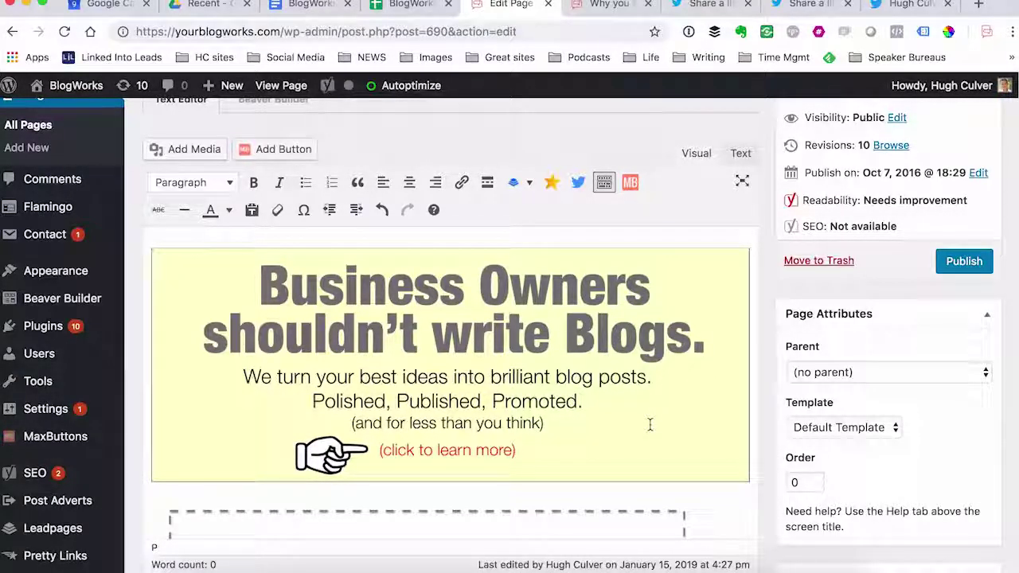
scroll(650, 424, "up", 1)
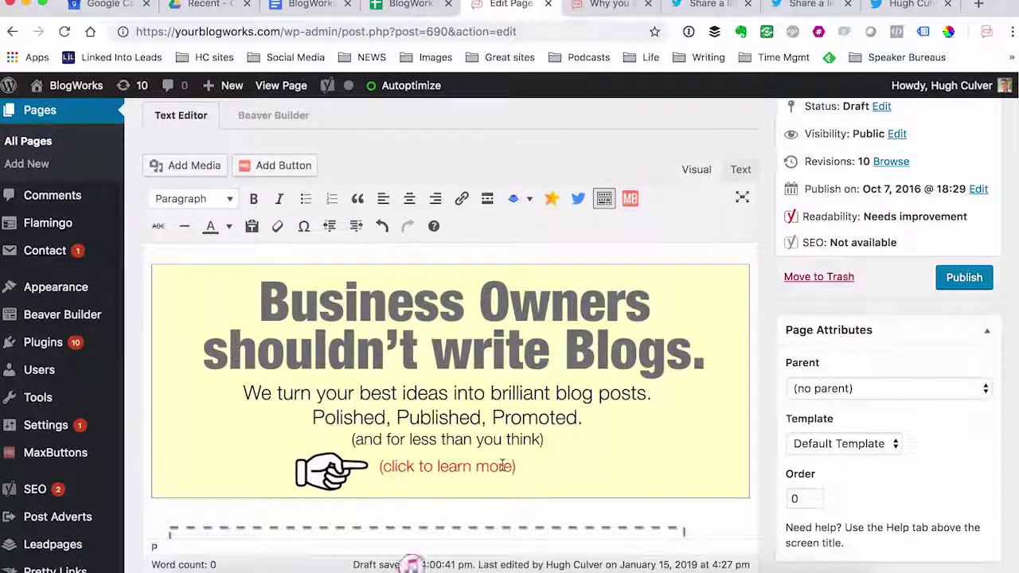
- In the browser tab with the live post, open yourblogworks.com/about, copy its address and look over the page
left_click(609, 6)
left_click(437, 33)
left_click_drag(588, 32, 282, 34)
type("about")
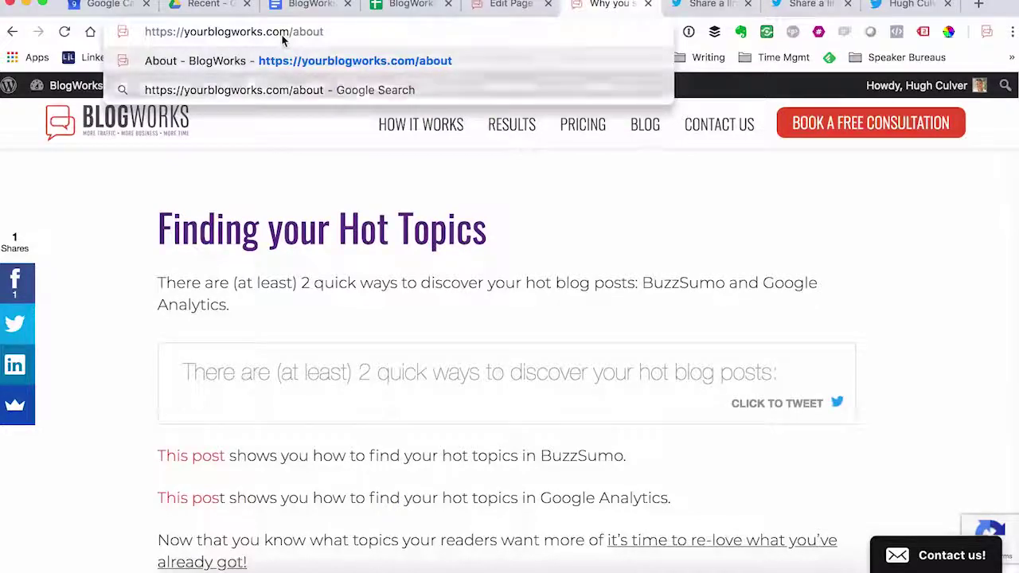
key("Return")
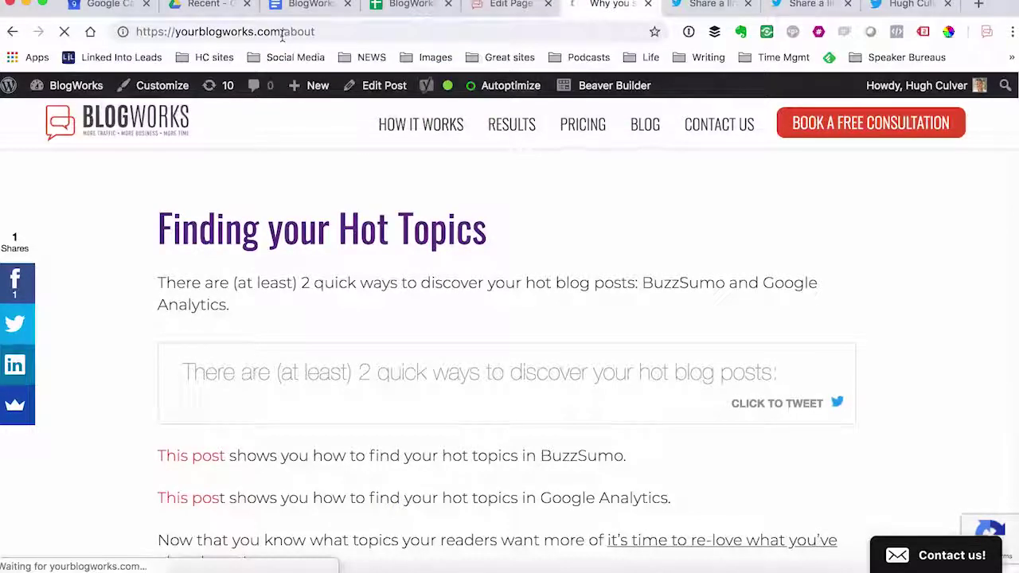
left_click(139, 31)
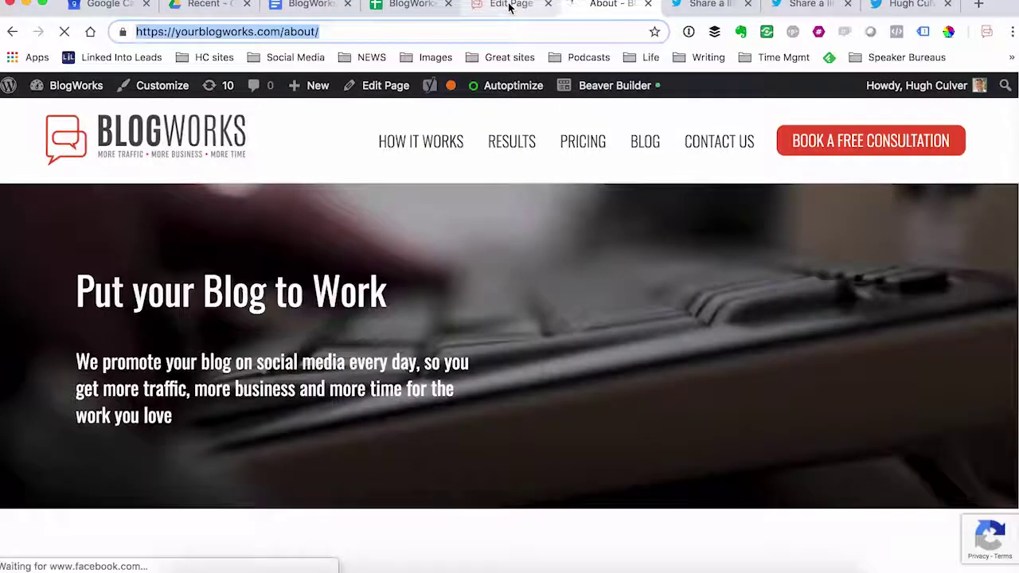
scroll(493, 214, "down", 20)
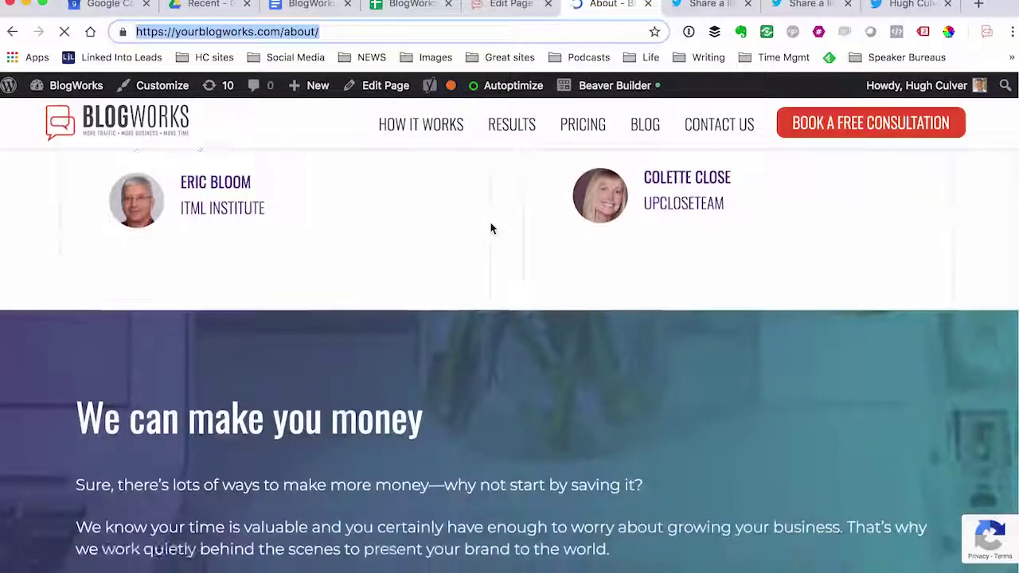
scroll(490, 223, "up", 20)
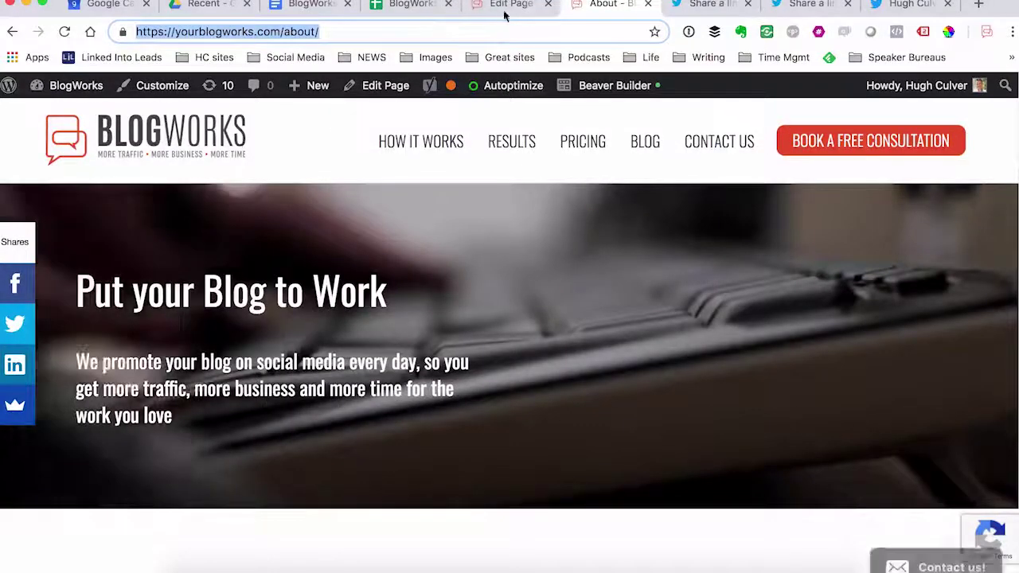
left_click(507, 6)
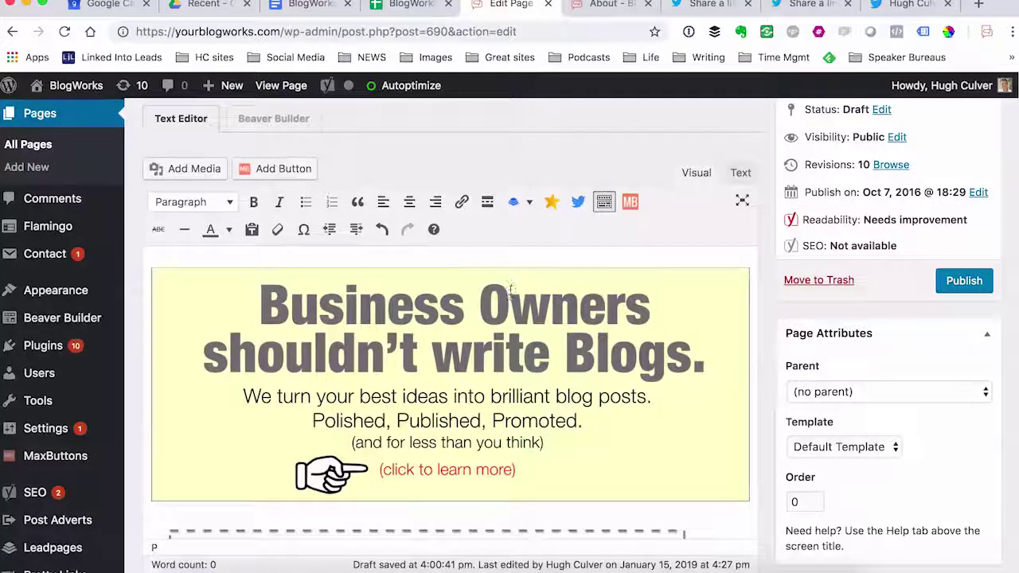
left_click(511, 288)
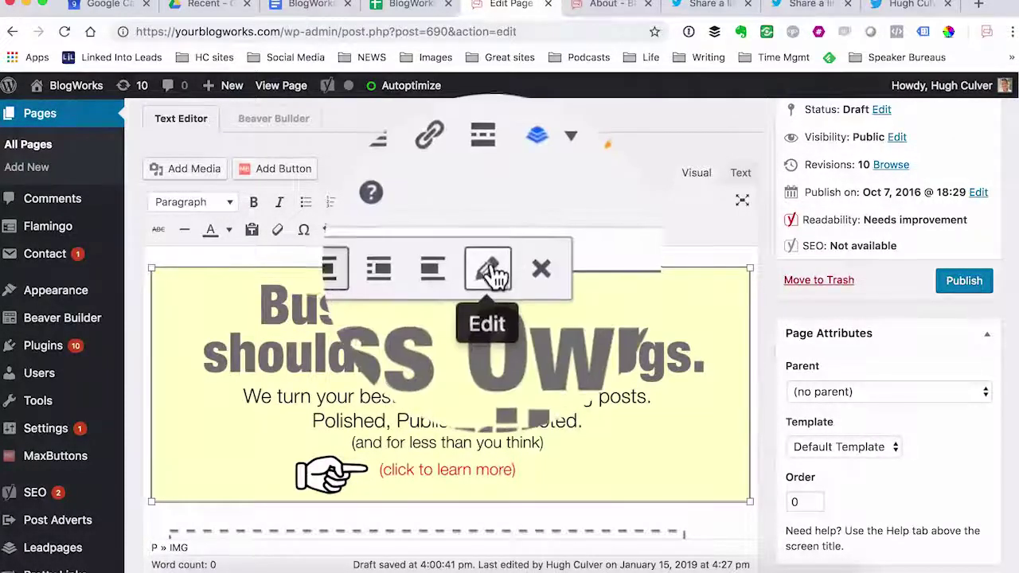
left_click(489, 265)
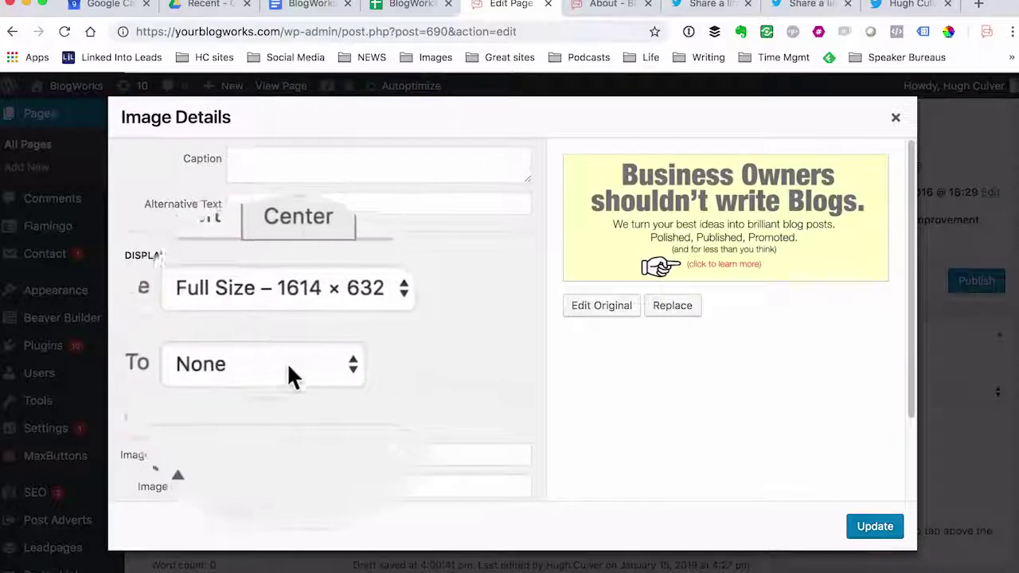
left_click(318, 370)
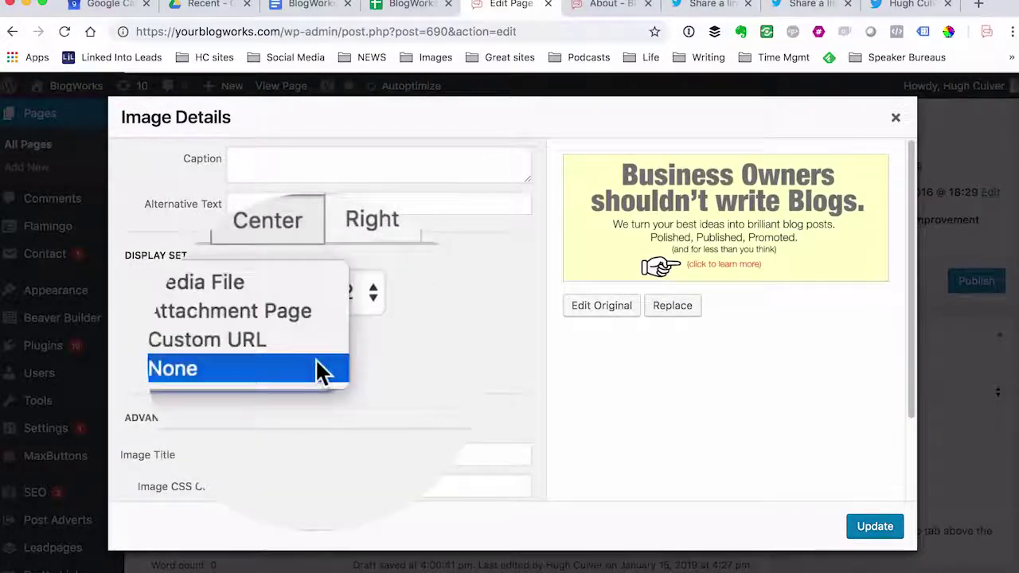
left_click(312, 355)
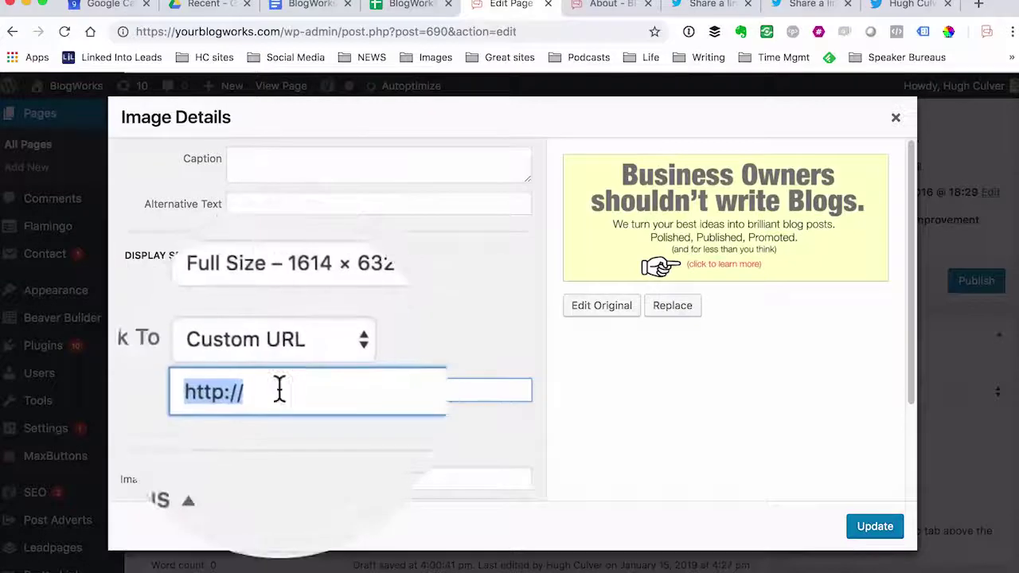
key("ctrl+v")
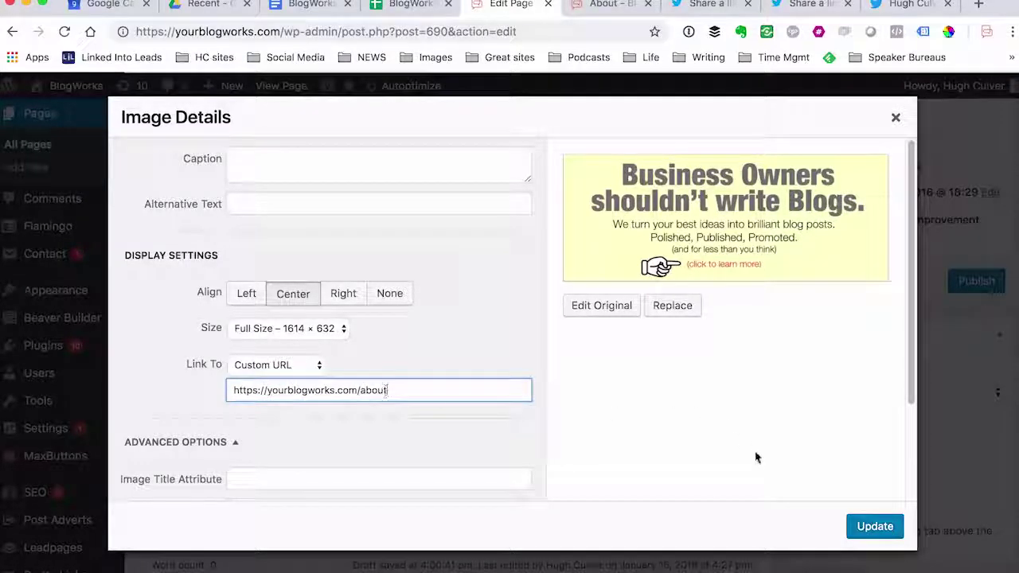
left_click(874, 524)
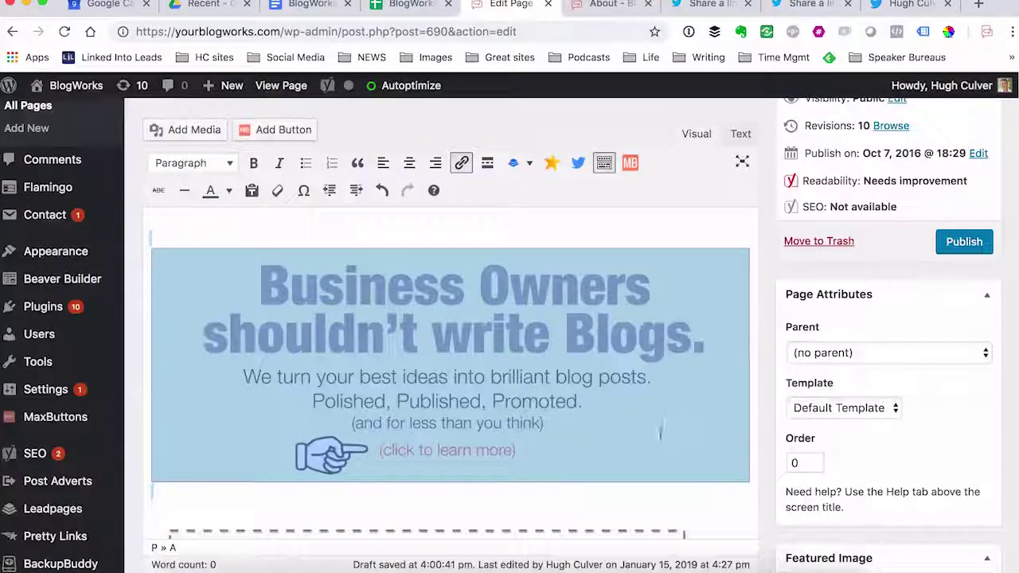
left_click(673, 497)
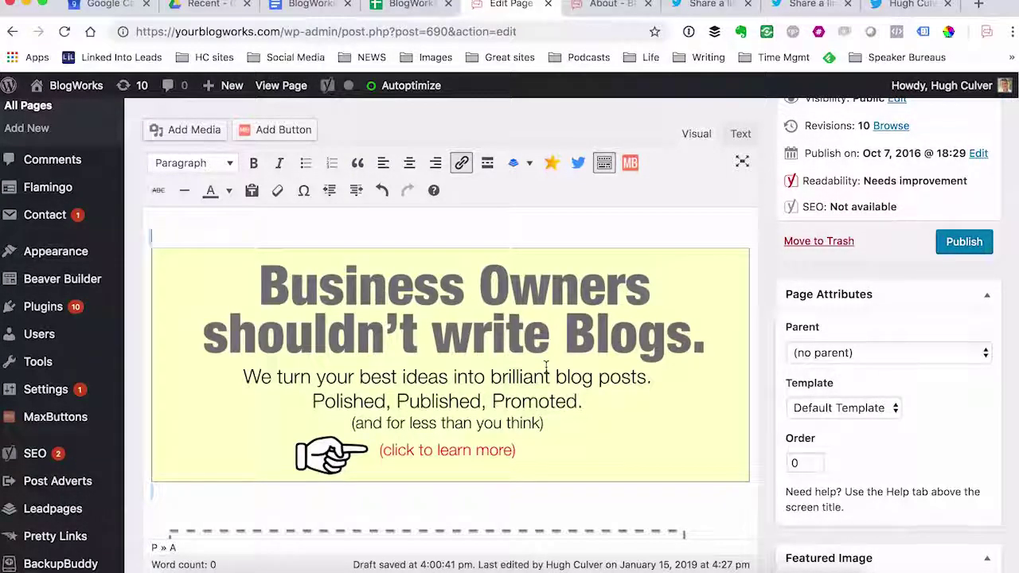
- Show the banner page's HTML, inspect the sample banner's link and copy that banner's entire code block
left_click(740, 135)
scroll(594, 216, "up", 3)
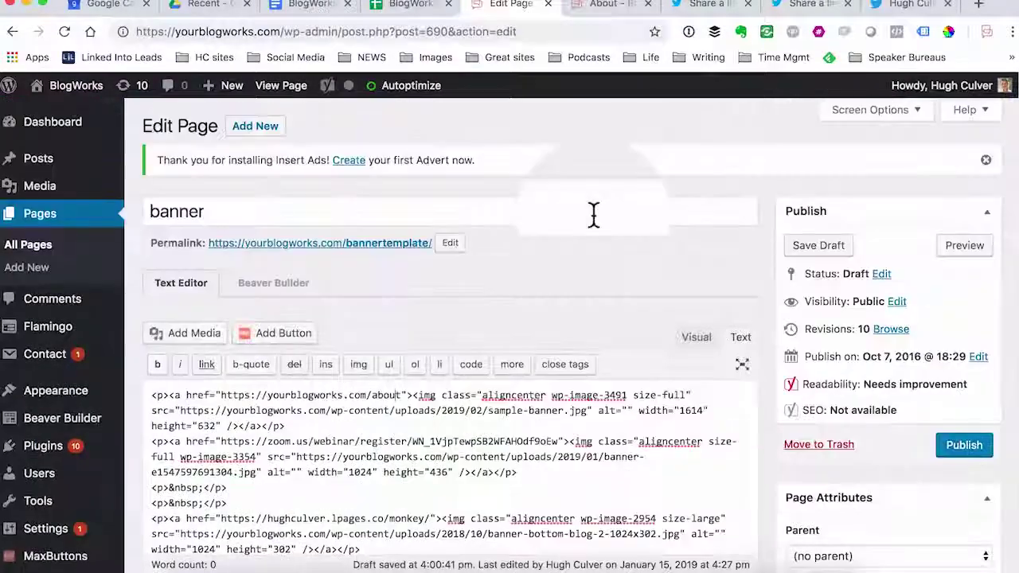
scroll(591, 212, "down", 2)
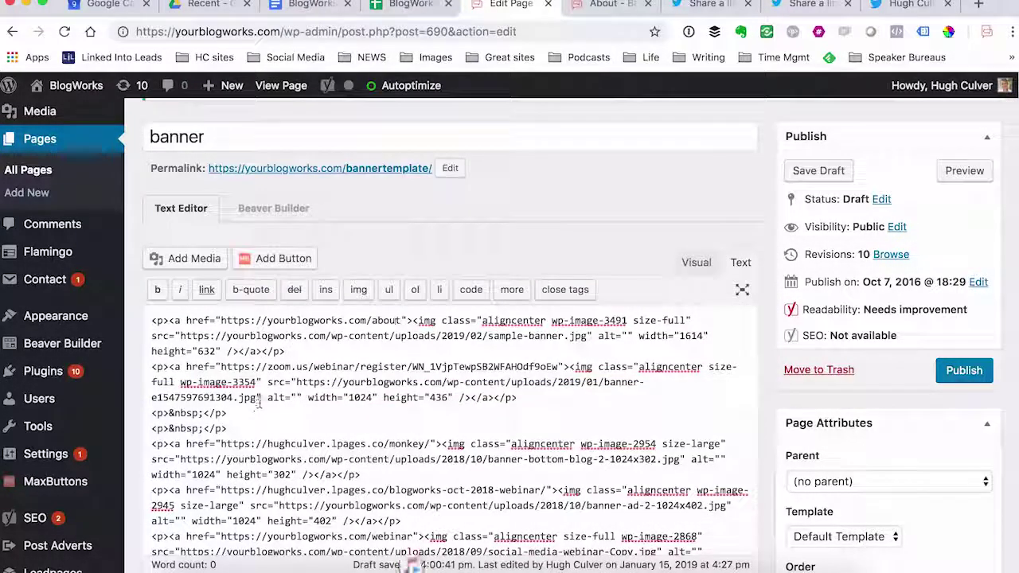
mouse_move(284, 351)
left_mouse_down()
mouse_move(237, 351)
mouse_move(147, 317)
left_mouse_up()
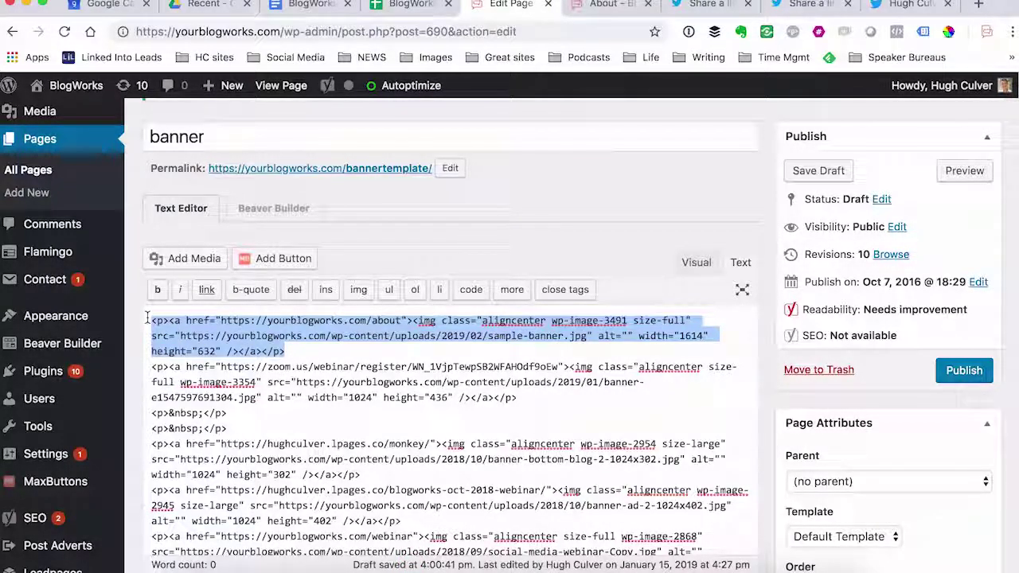
left_click(221, 320)
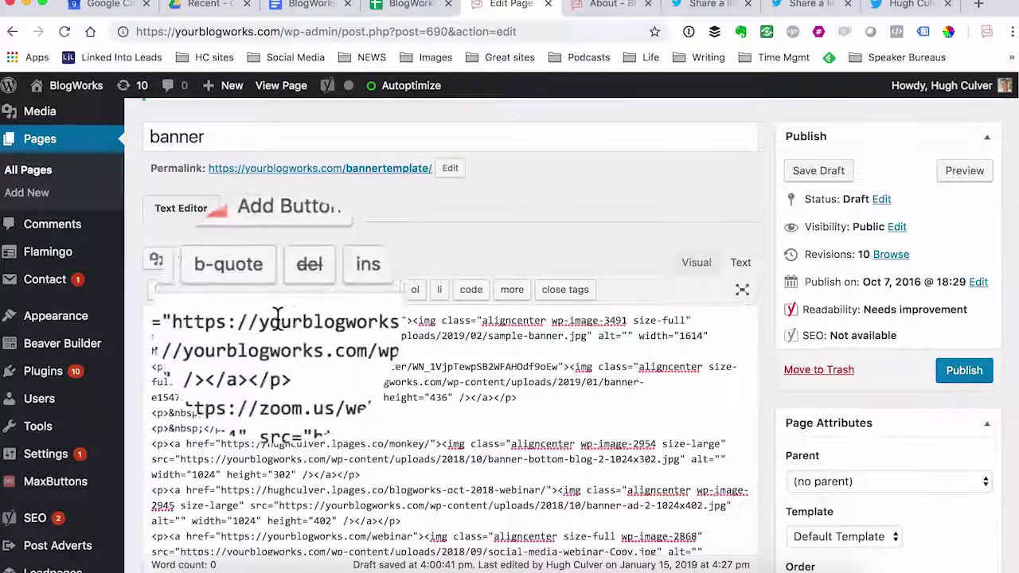
left_click_drag(405, 320, 265, 319)
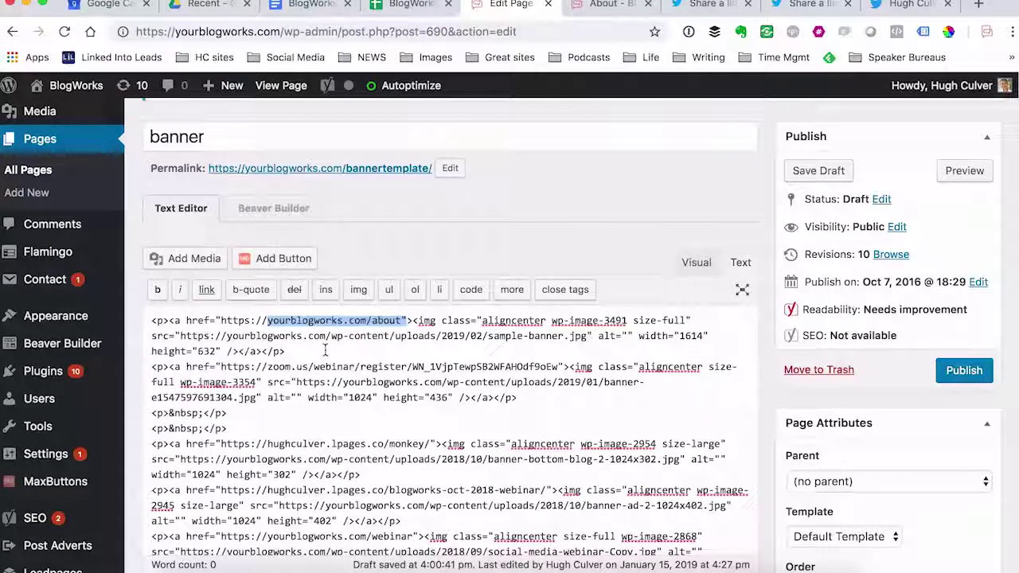
triple_click(140, 320)
key("super+c")
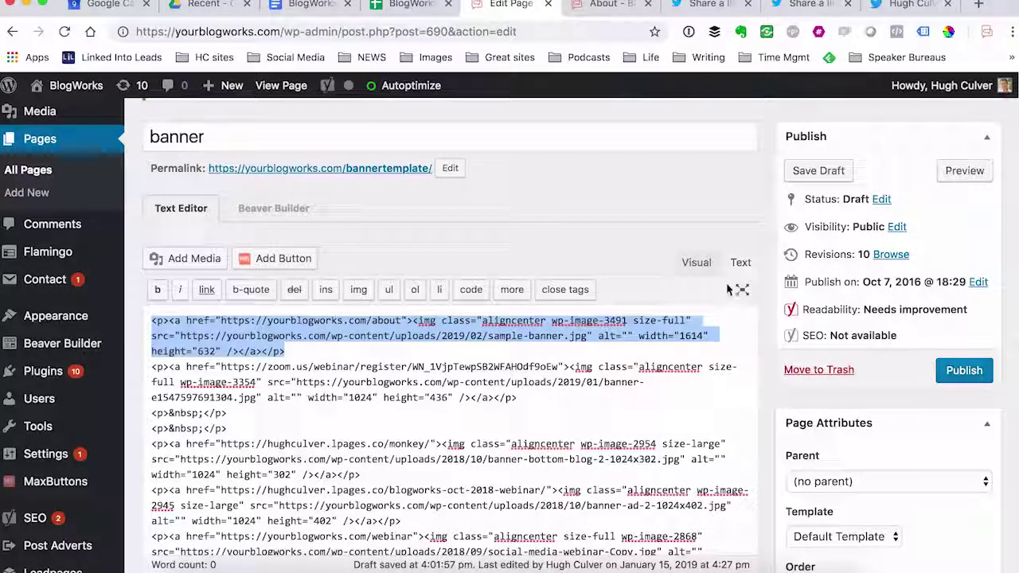
- Return the banner page to the visual view and save the draft
left_click(696, 263)
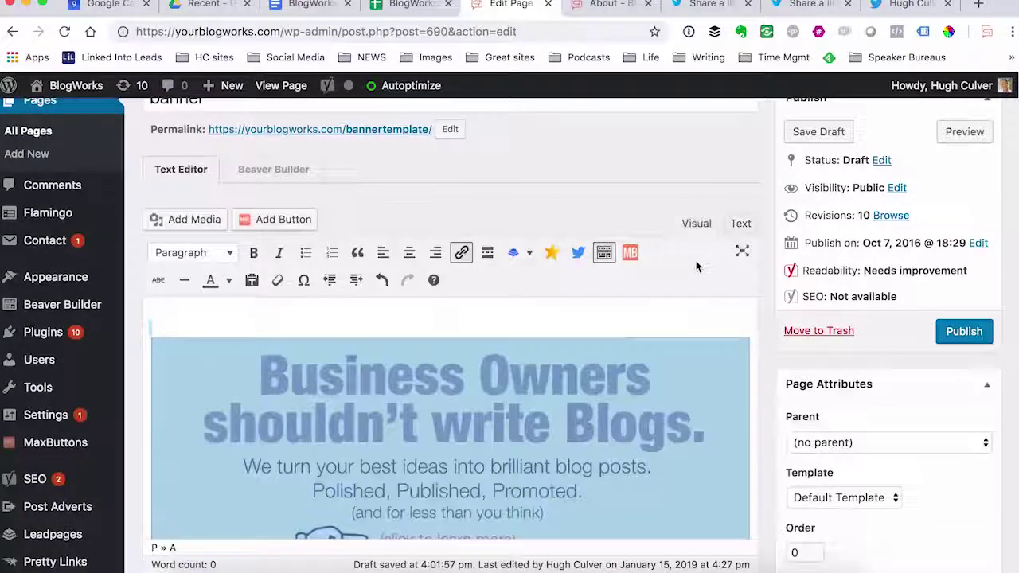
left_click(812, 133)
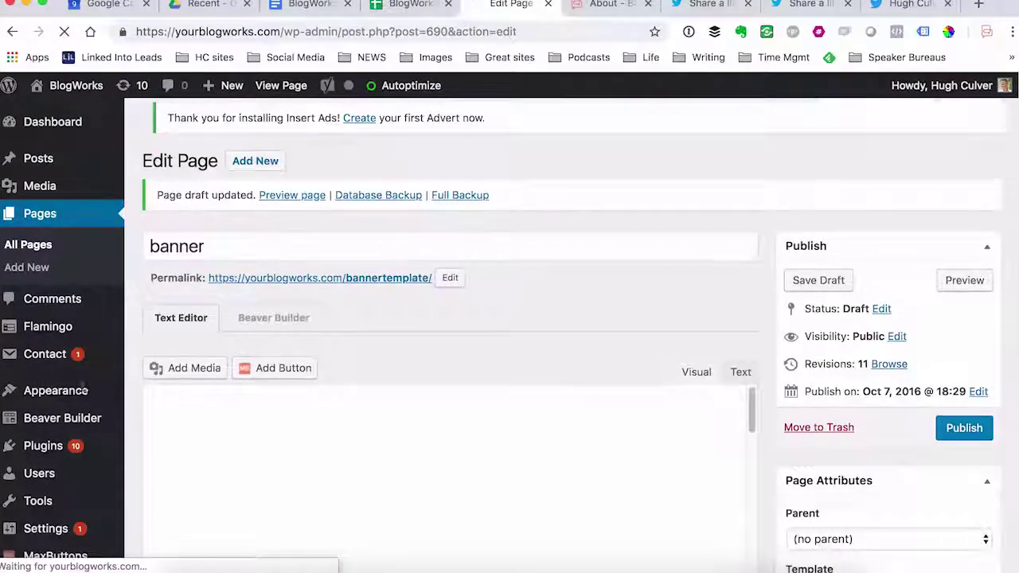
scroll(84, 390, "down", 5)
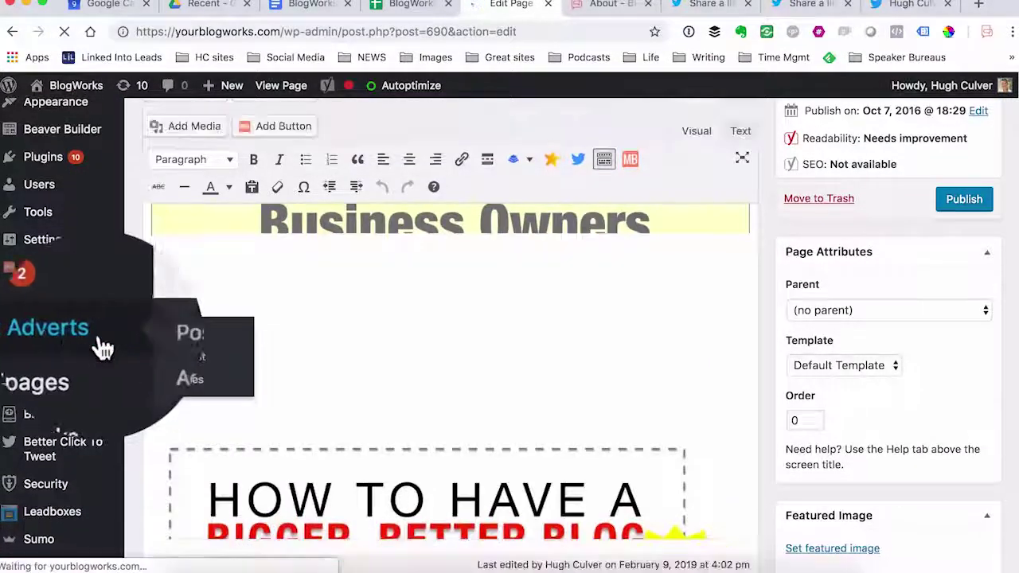
- Create a new post advert titled "We write blog posts" using the copied banner code as its advert code
left_click(98, 341)
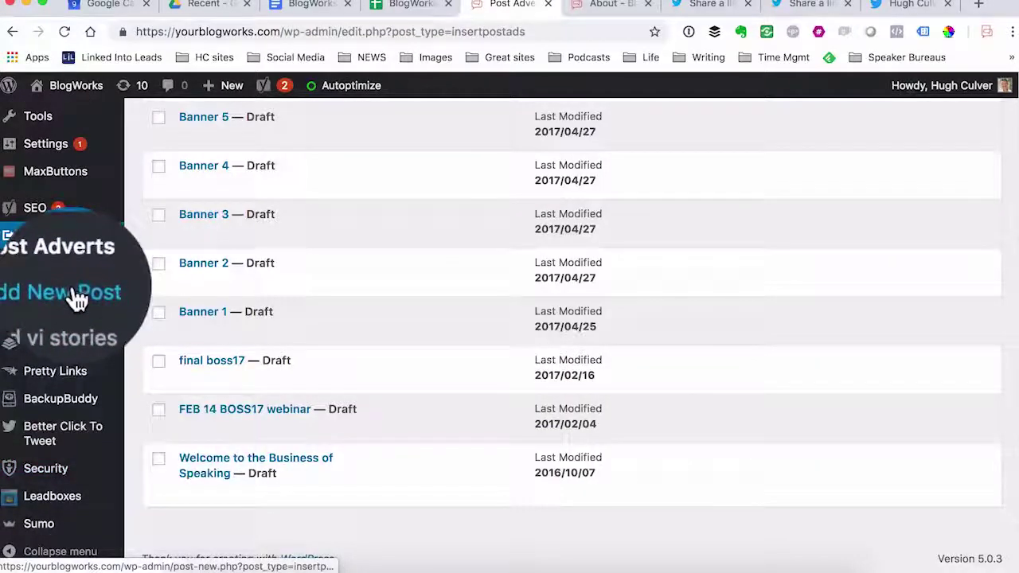
left_click(78, 298)
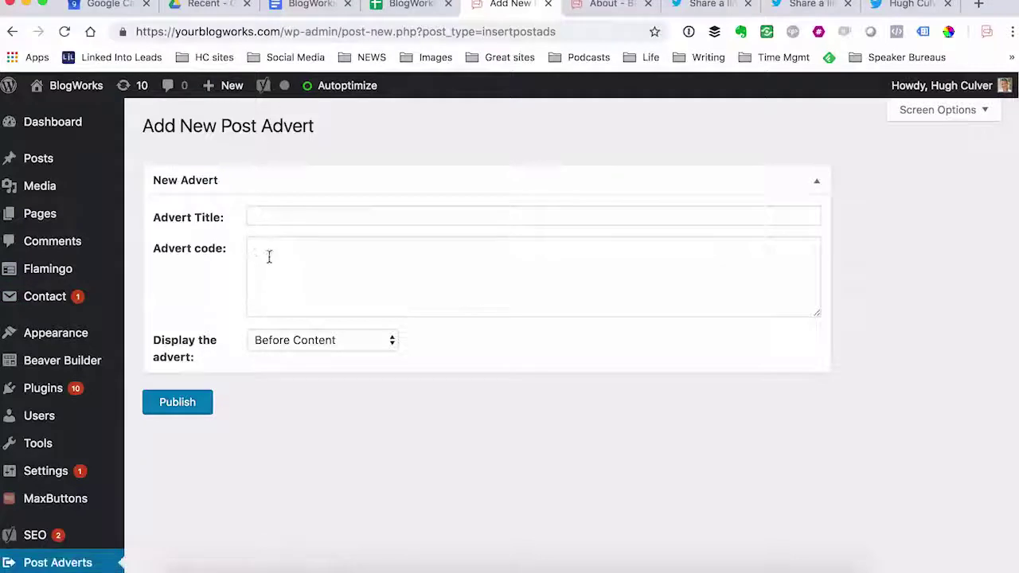
left_click(269, 254)
key("super+v")
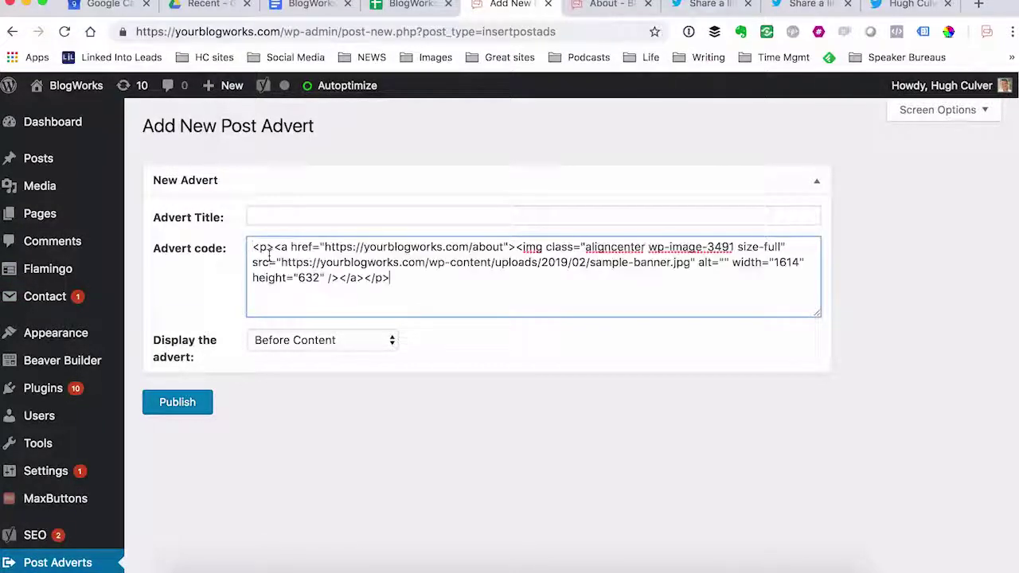
left_click(268, 215)
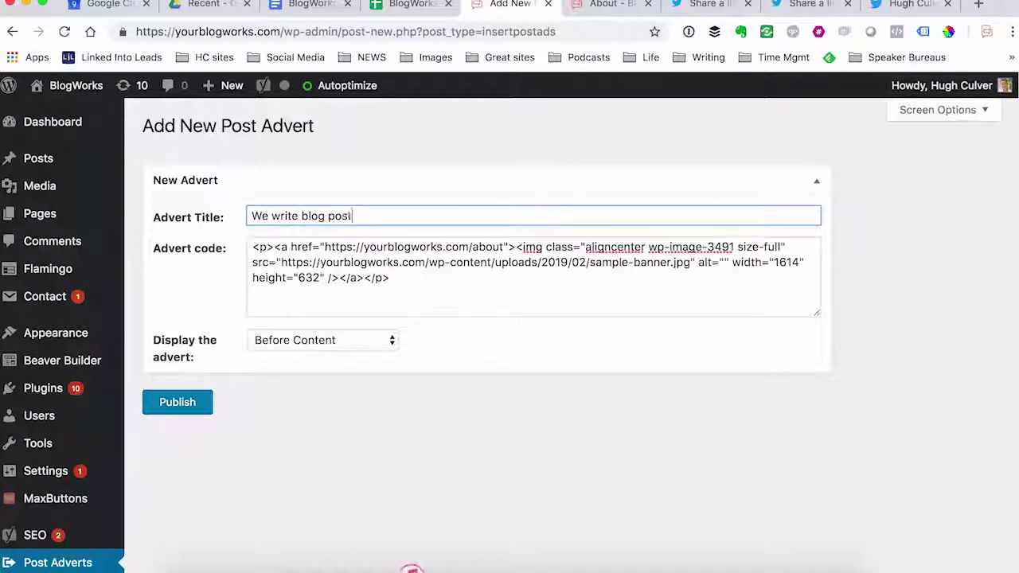
left_click_drag(372, 214, 263, 209)
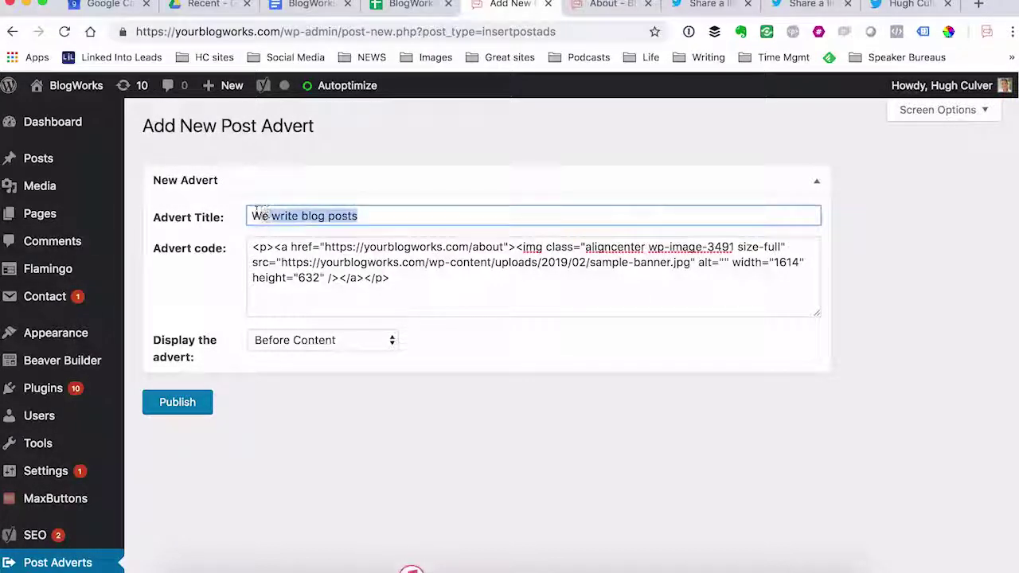
- Set the advert to display after paragraph number 5 and publish it, accepting leaving the form
left_click(388, 344)
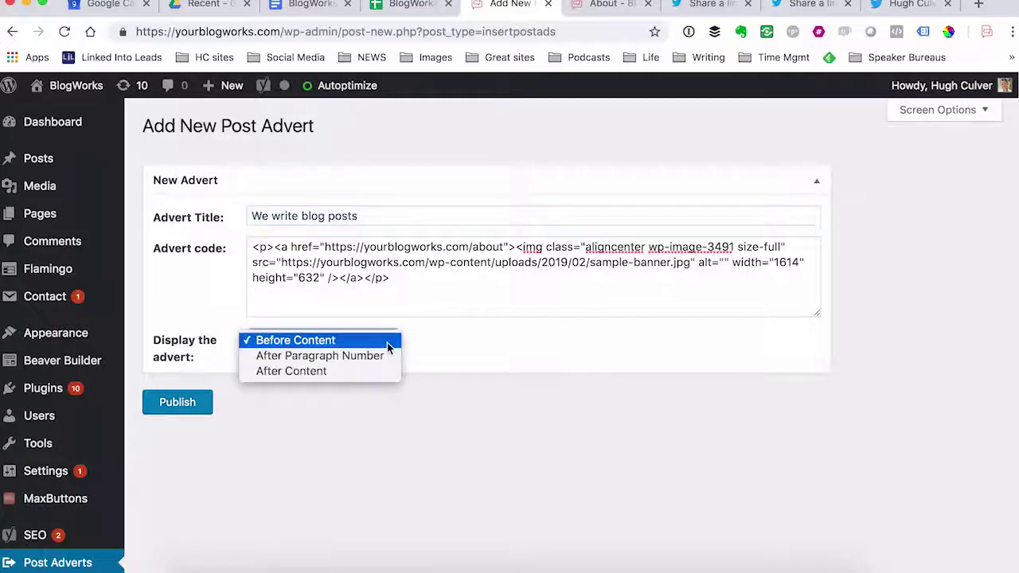
key("Escape")
left_click(370, 359)
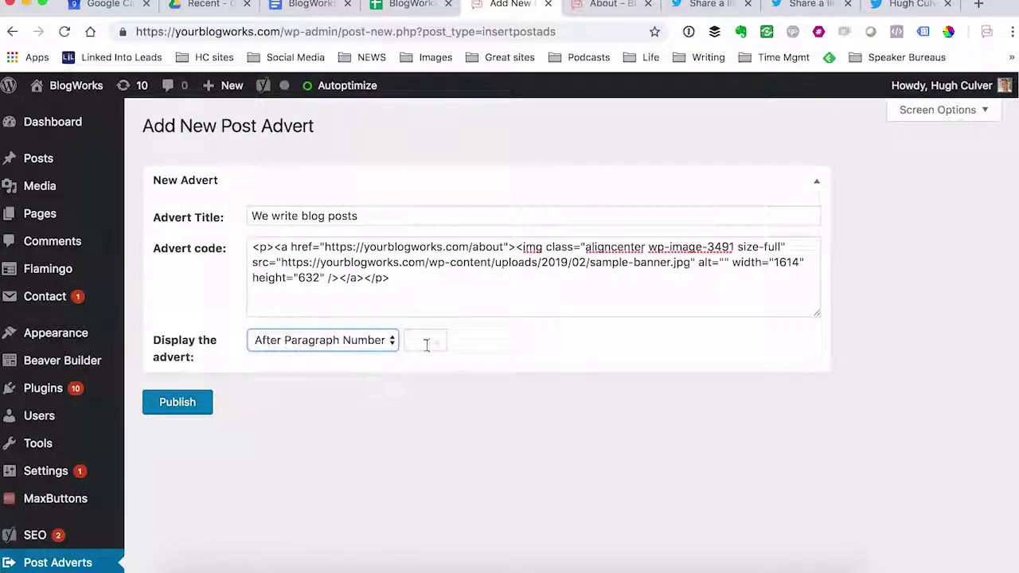
left_click(422, 340)
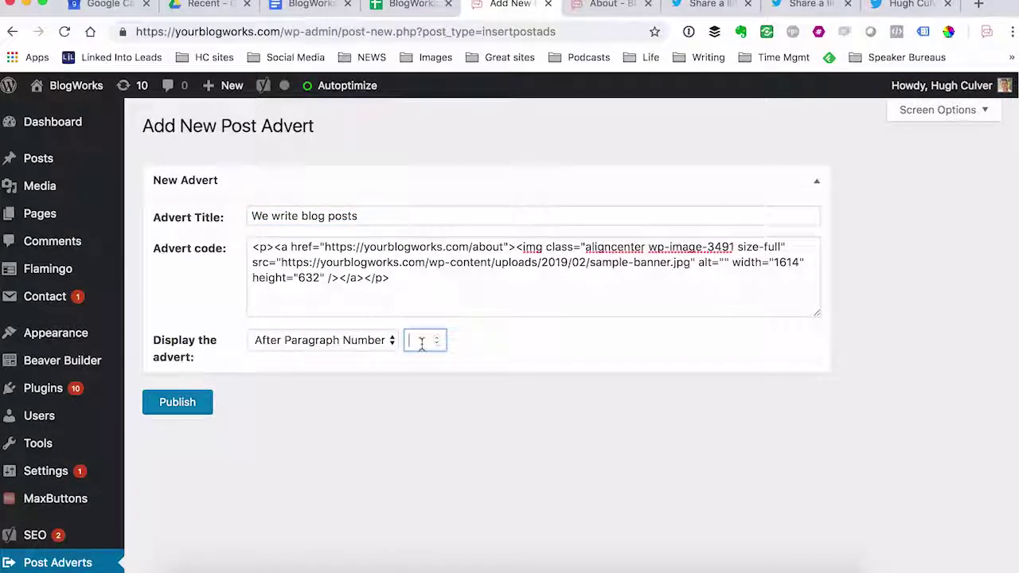
type("5")
left_click(177, 404)
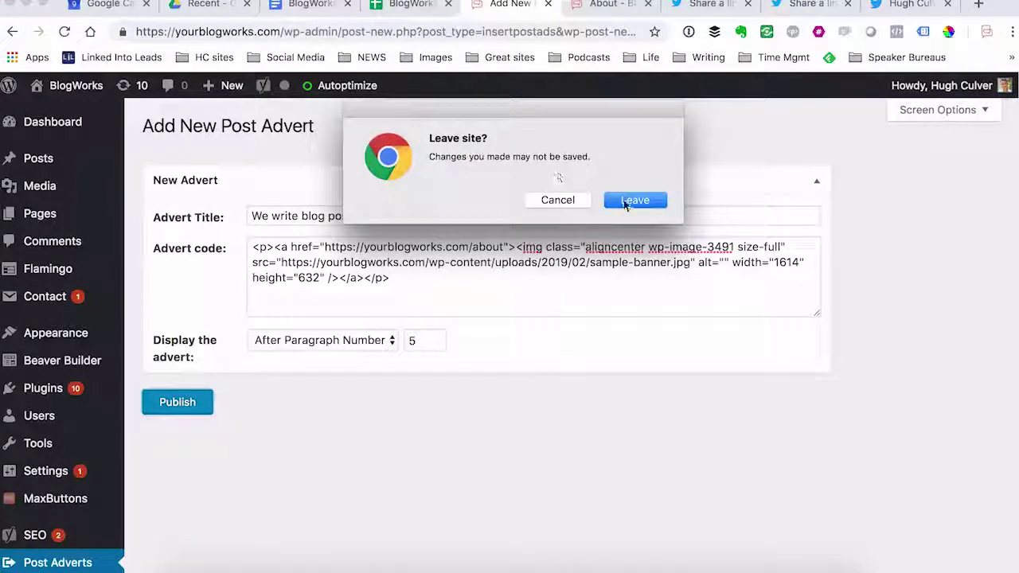
left_click(623, 200)
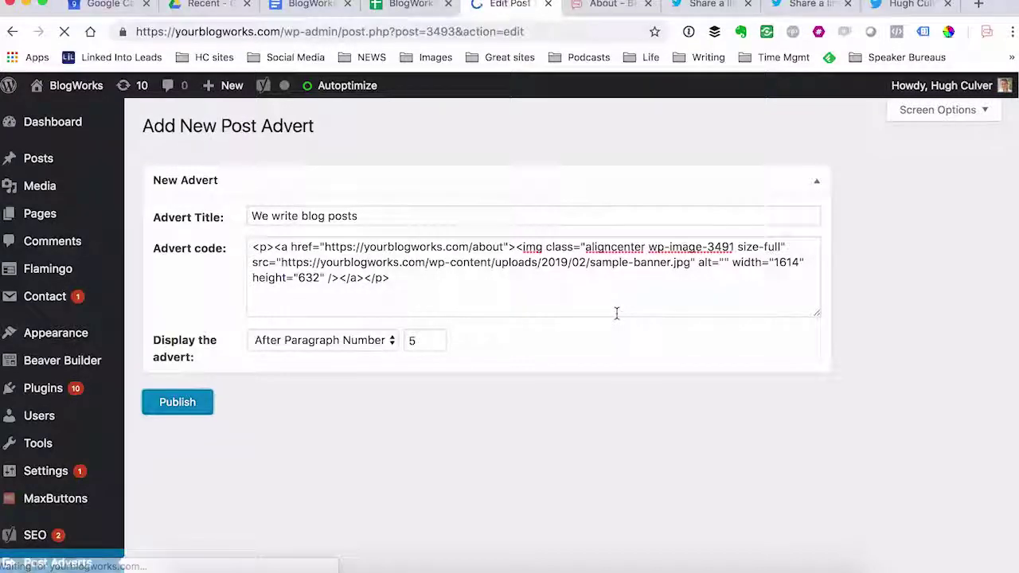
- On the live site's blog, open "Why you should be re-loving your old blog posts" and examine the advert's placement in the text
left_click(600, 7)
mouse_move(614, 85)
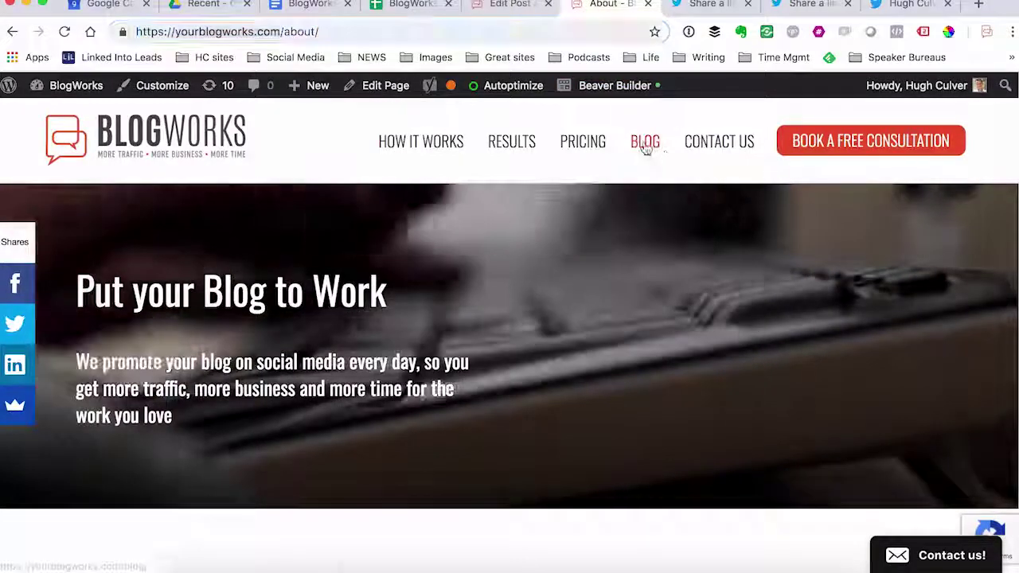
left_click(644, 143)
scroll(394, 382, "down", 2)
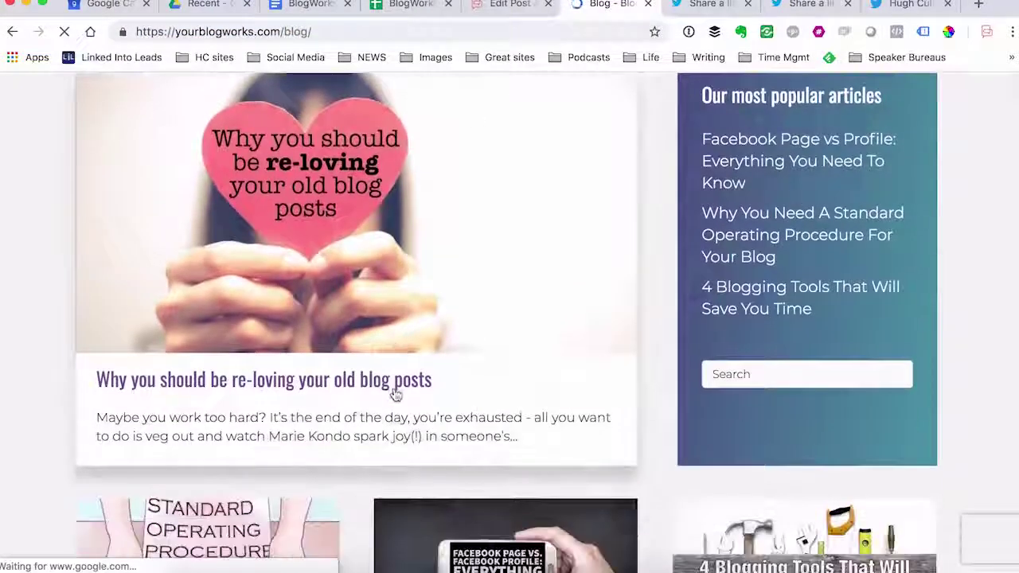
left_click(404, 388)
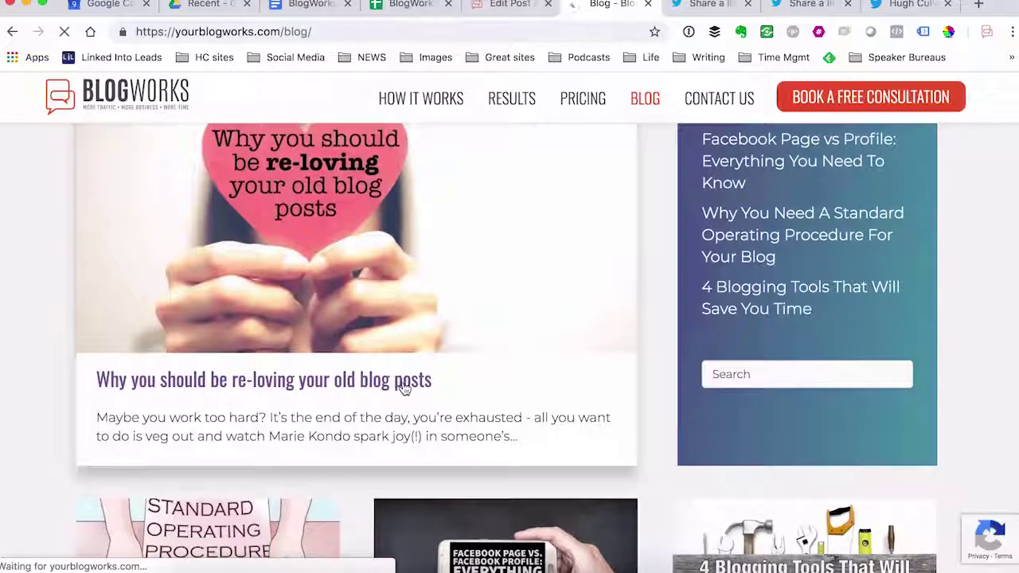
scroll(403, 388, "down", 7)
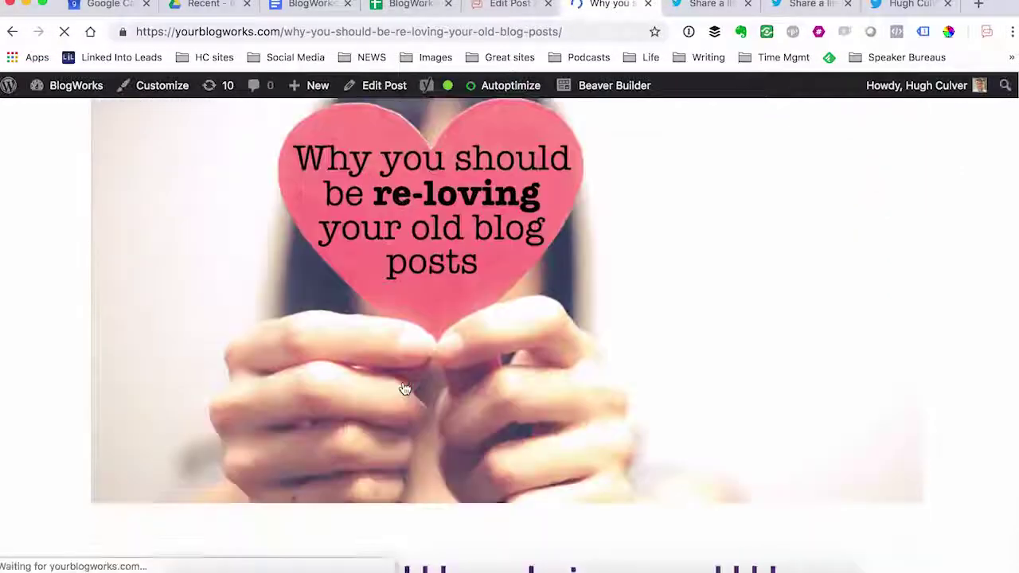
scroll(403, 389, "down", 6)
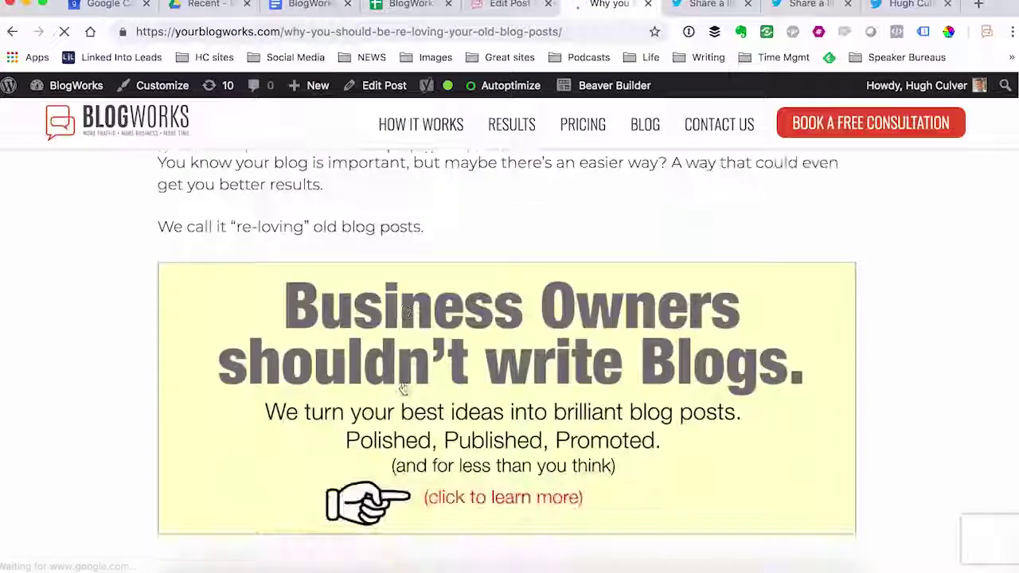
scroll(403, 389, "down", 3)
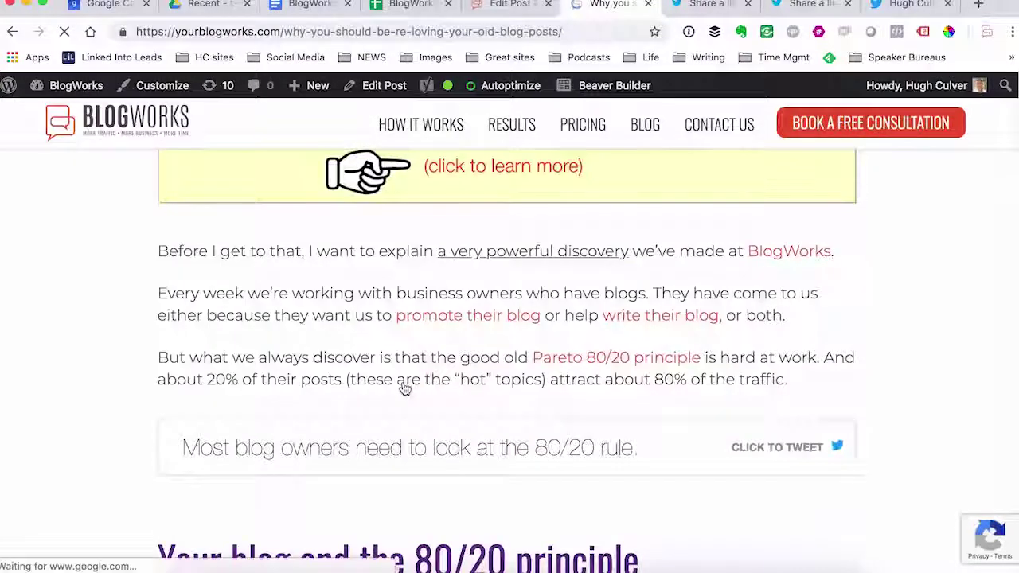
scroll(403, 388, "down", 3)
scroll(403, 388, "up", 7)
scroll(404, 389, "up", 1)
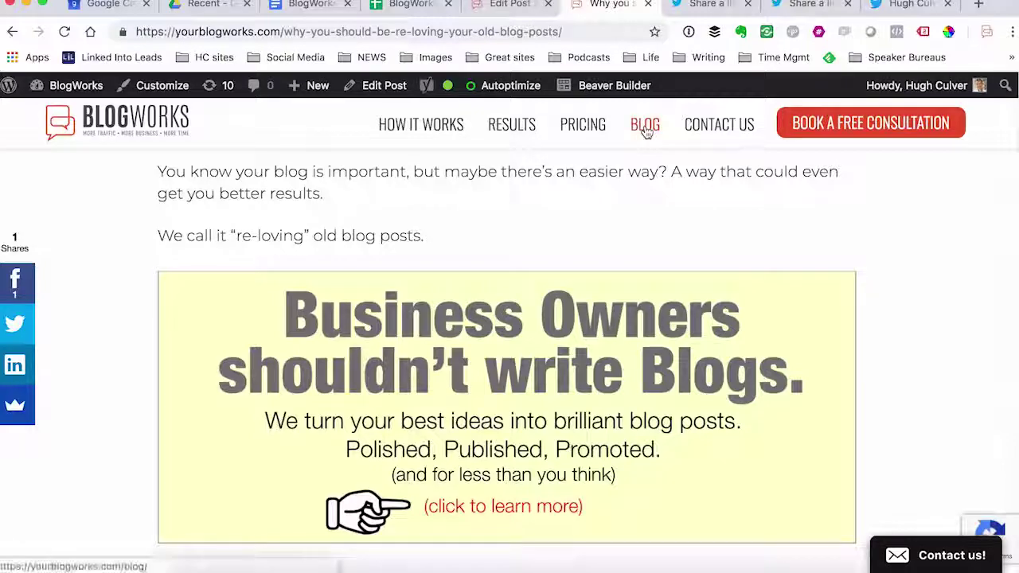
- From the blog list, open "51 ways to get more business from your blog in the New Year" and examine the inserted banner and its link
scroll(557, 262, "down", 10)
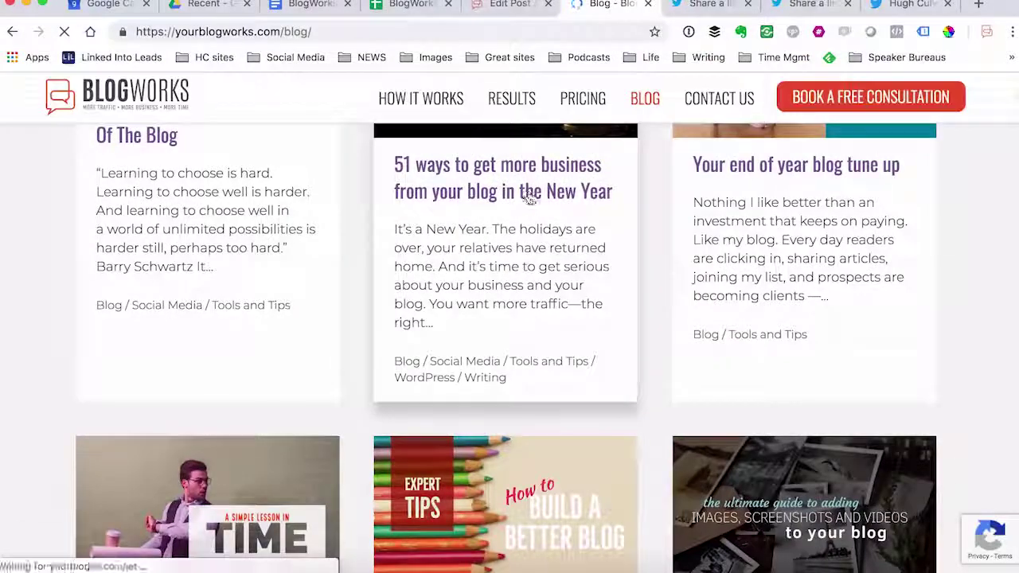
left_click(531, 199)
scroll(529, 198, "down", 5)
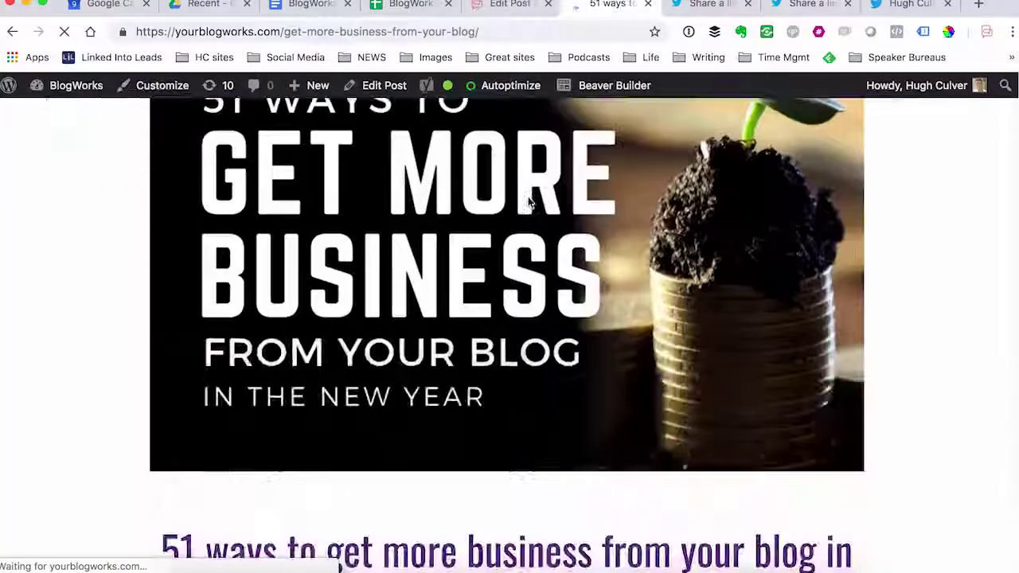
scroll(527, 199, "down", 10)
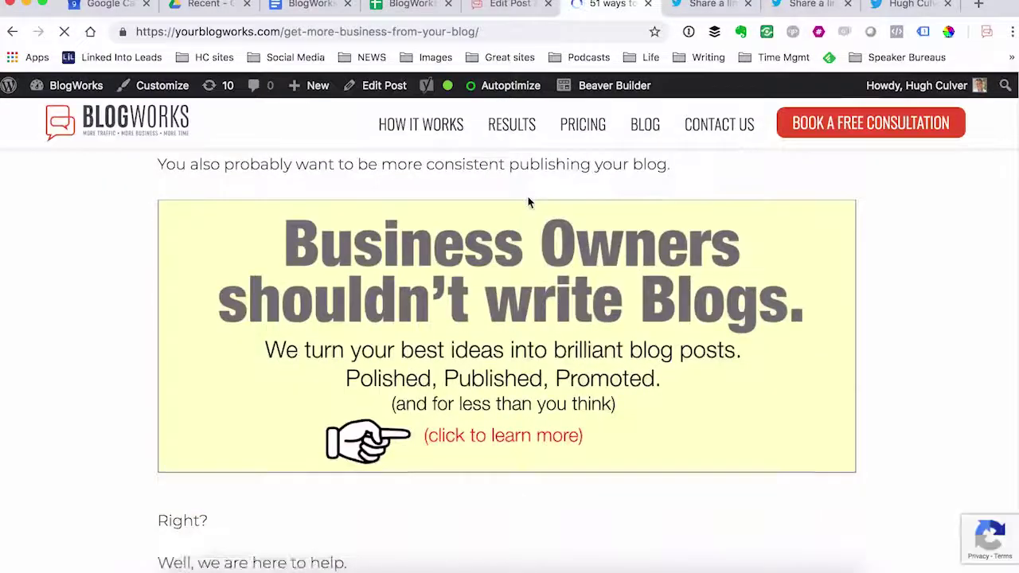
scroll(528, 200, "down", 1)
scroll(529, 200, "up", 1)
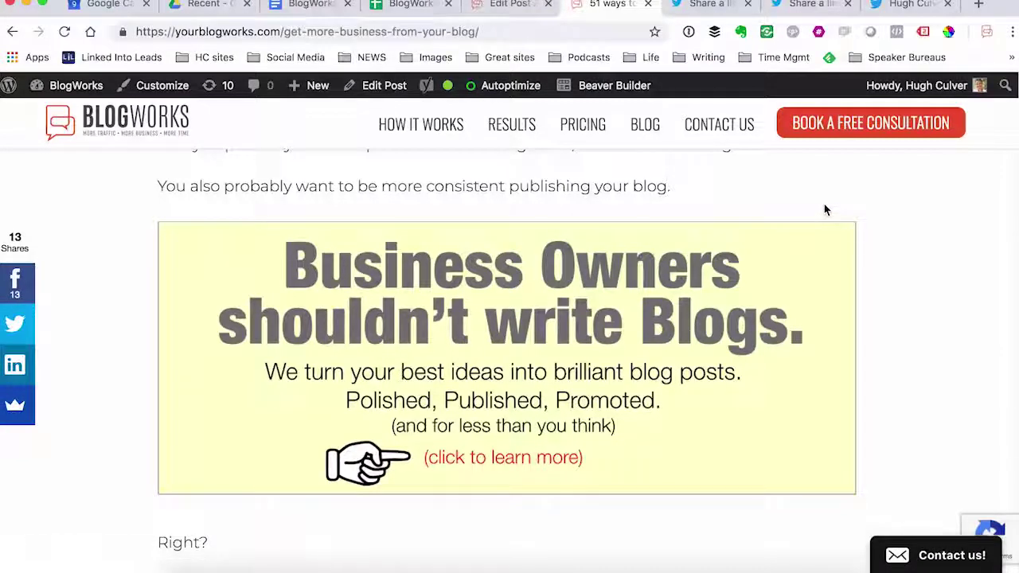
mouse_move(771, 234)
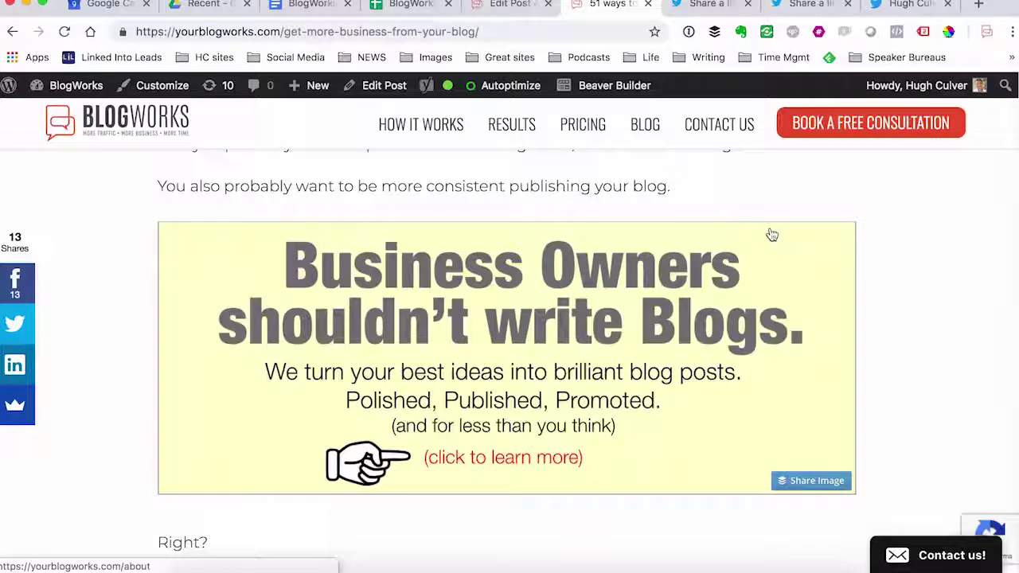
- Go back to the WordPress admin's post adverts list and move the "We write blog posts" advert to the trash
left_click(507, 5)
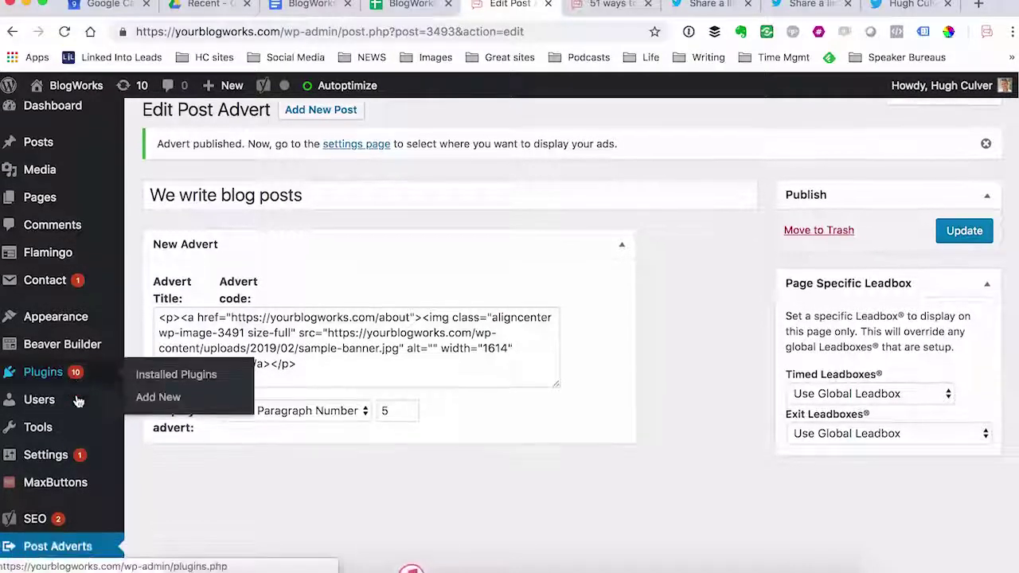
scroll(80, 401, "down", 3)
left_click(46, 454)
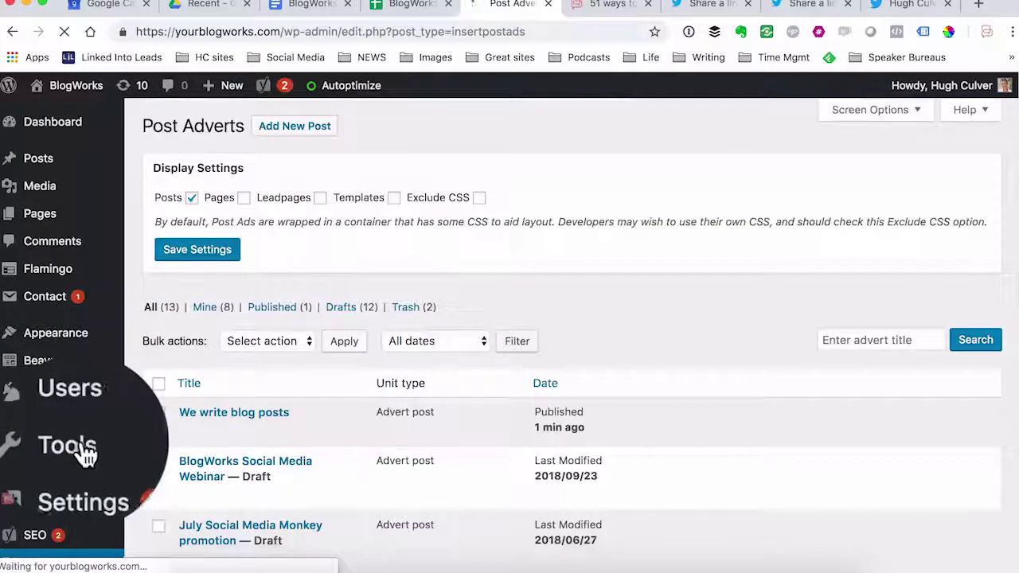
left_click(282, 436)
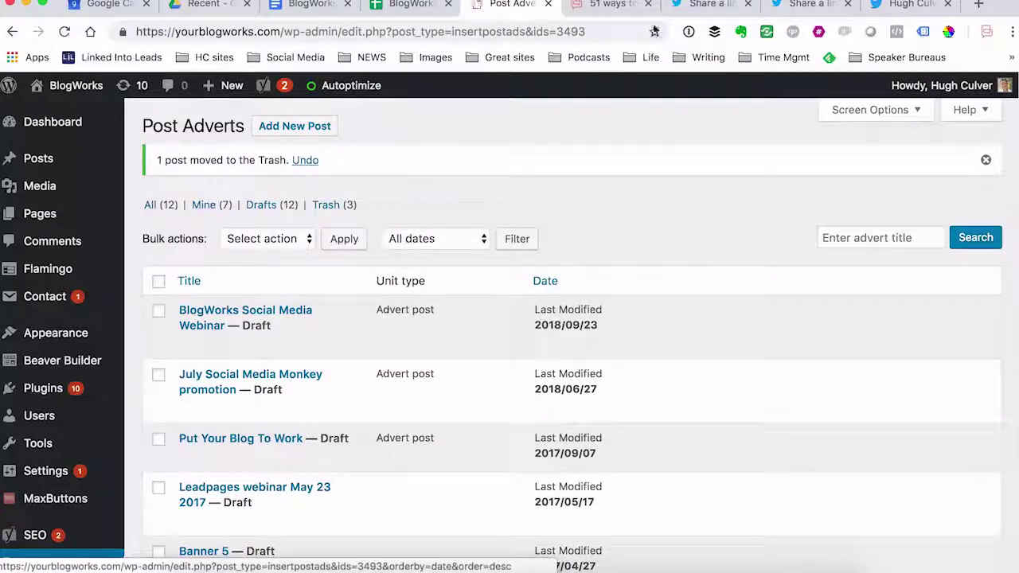
- Reload the live "51 ways to get more business" post and check the place where the advert was inserted
left_click(609, 5)
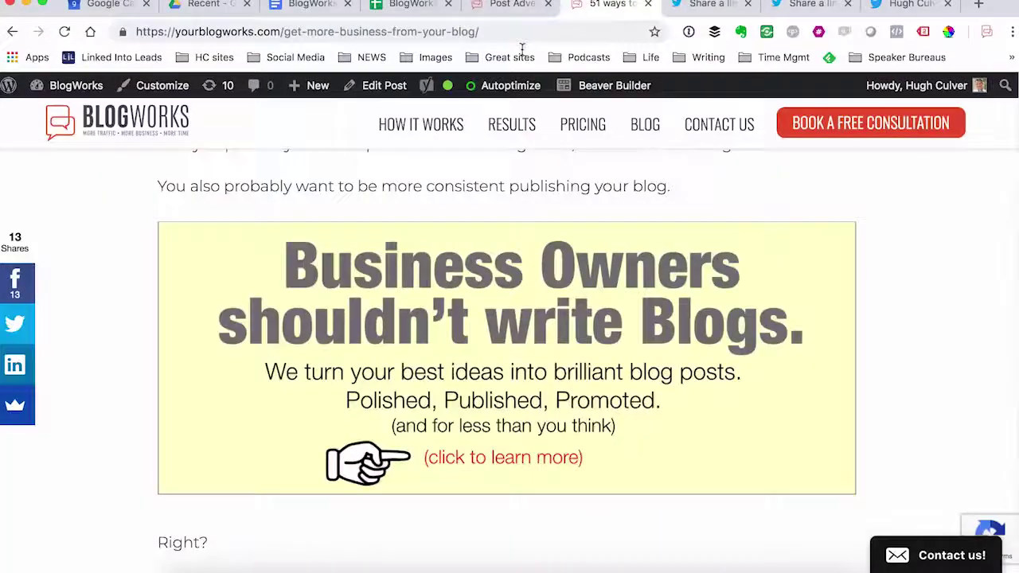
left_click(65, 31)
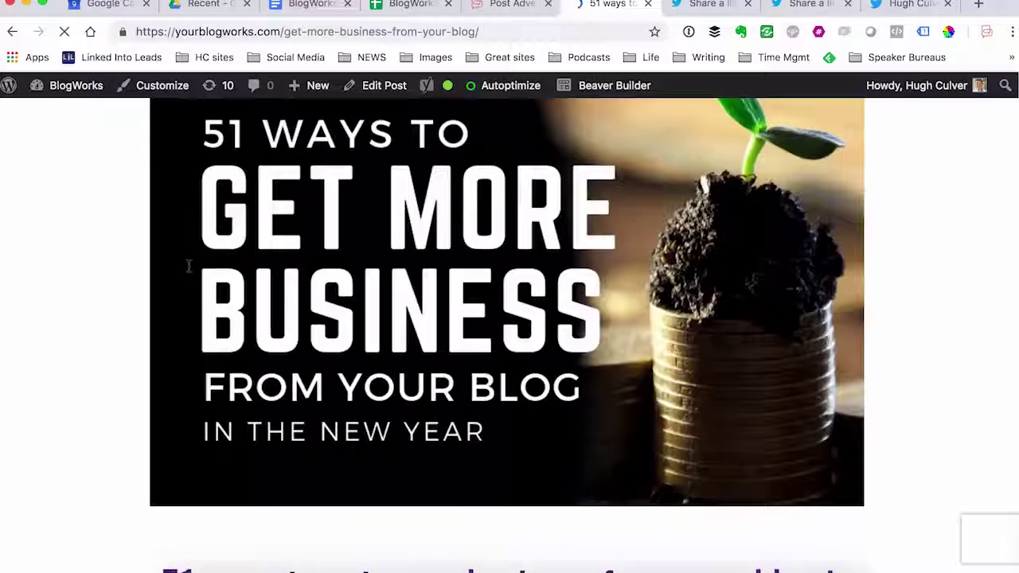
scroll(189, 266, "down", 5)
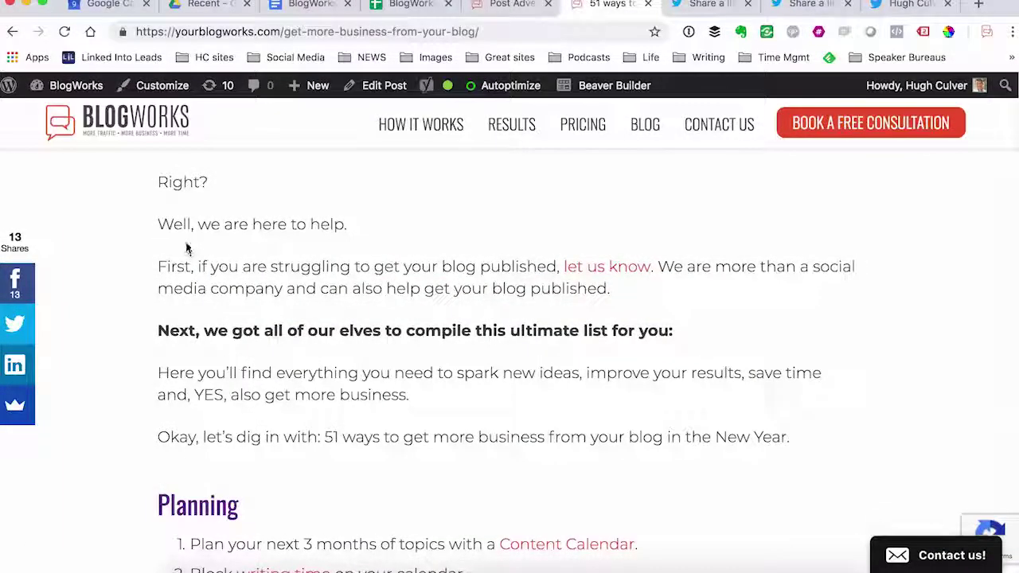
- Open the posts calendar in the WordPress admin and look through scheduled and past posts from March 2019 back to December 2018
left_click(498, 5)
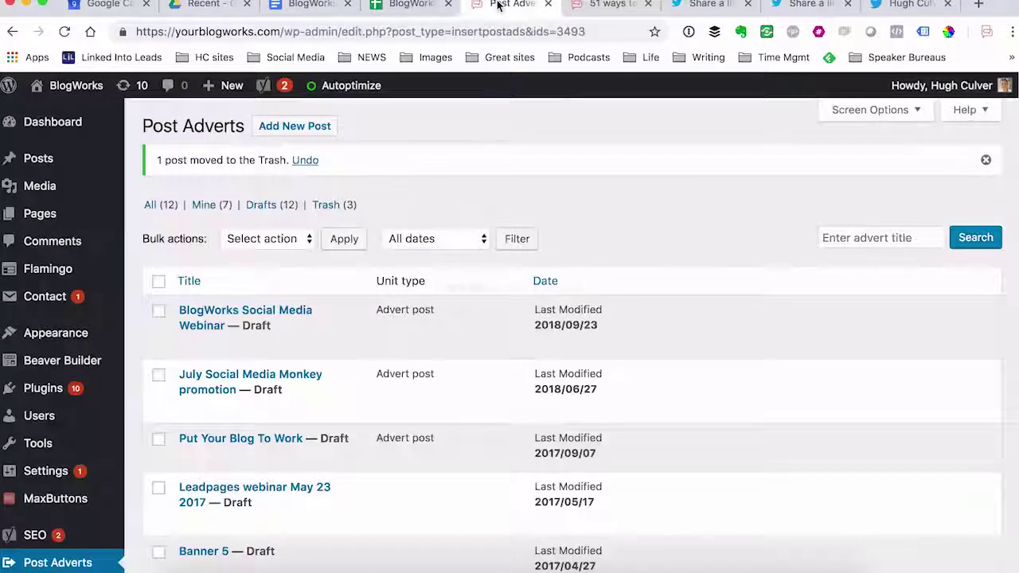
mouse_move(74, 218)
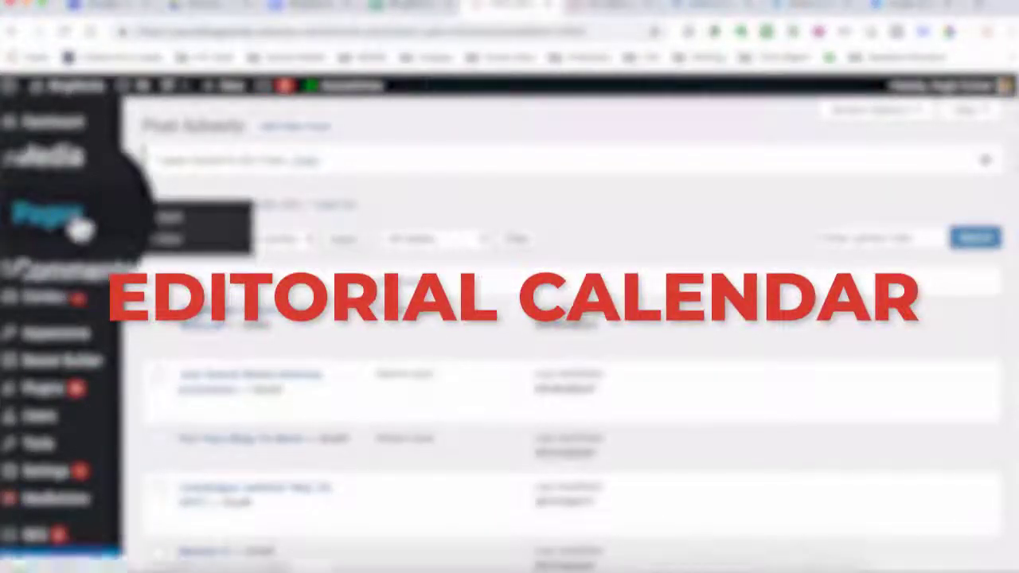
mouse_move(75, 166)
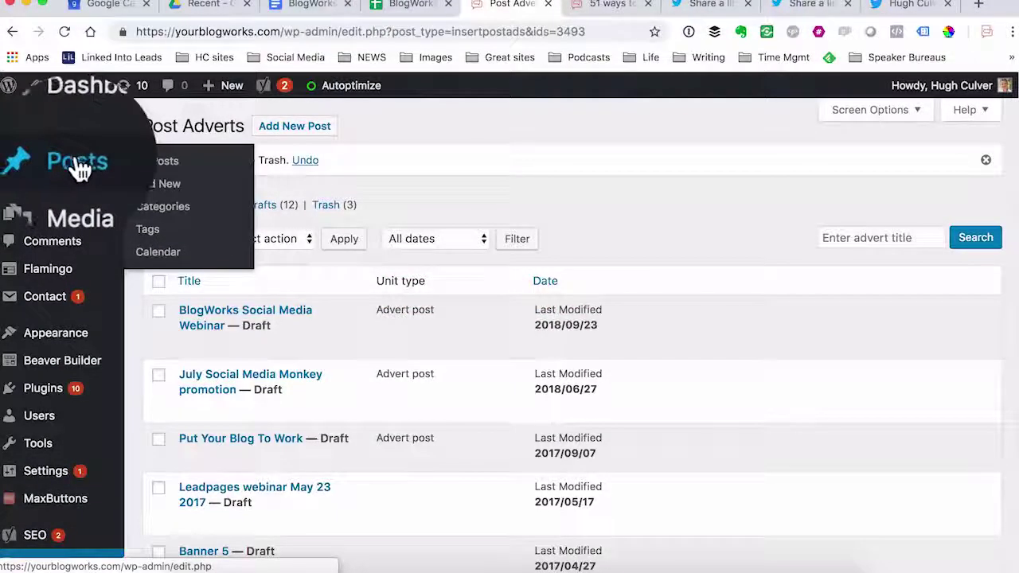
left_click(163, 261)
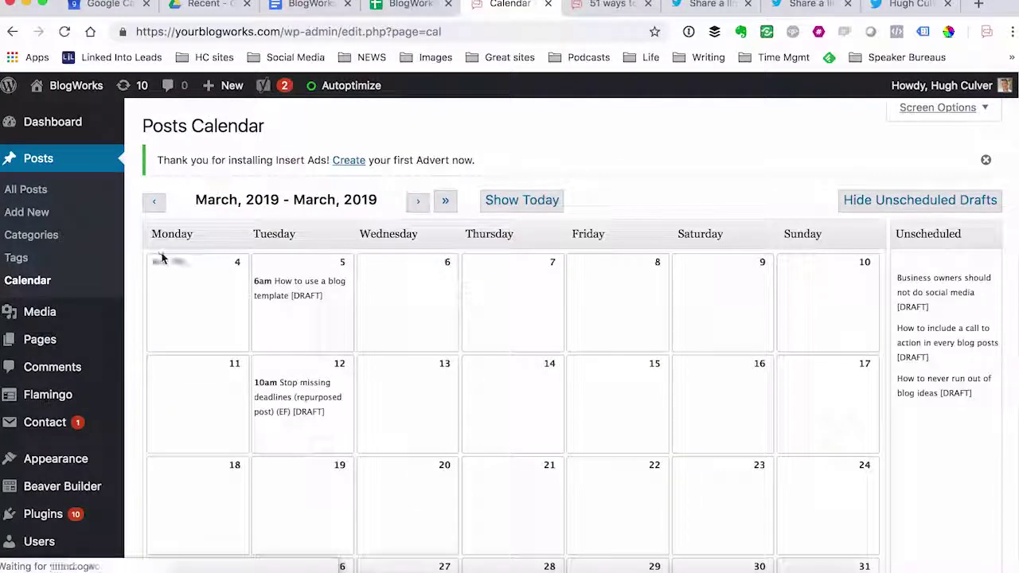
mouse_move(393, 379)
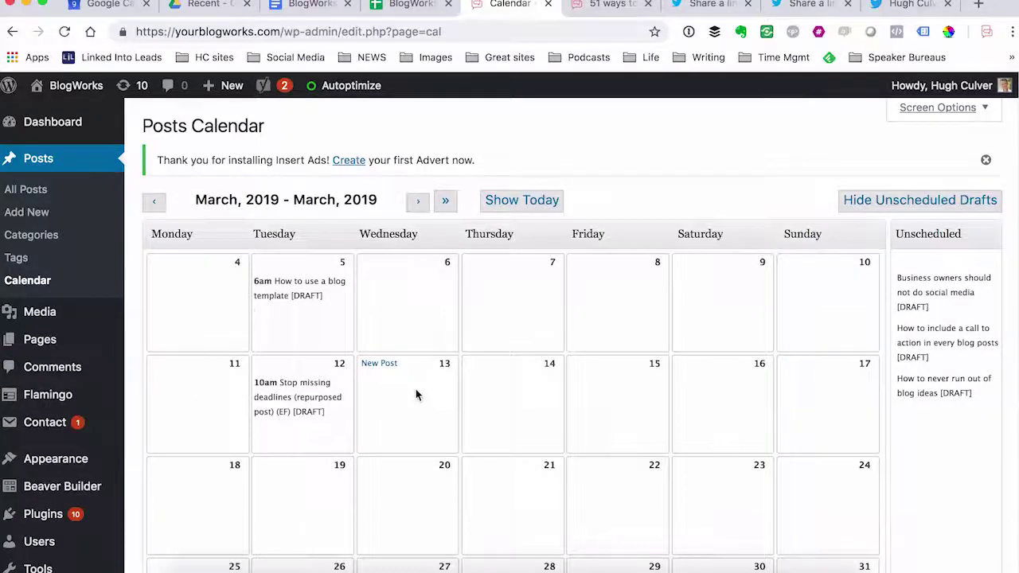
scroll(415, 395, "up", 4)
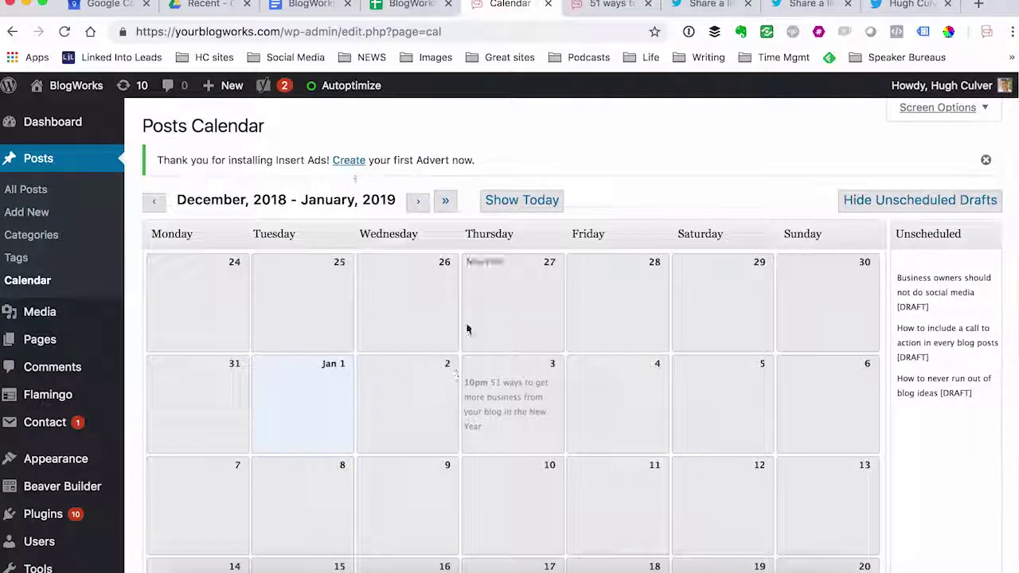
scroll(577, 318, "up", 2)
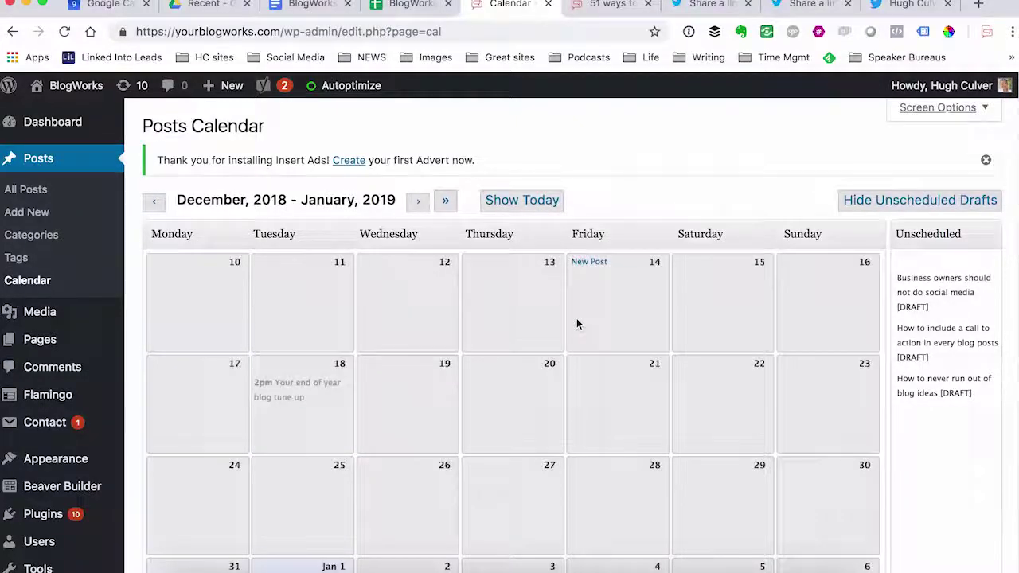
- Schedule the unscheduled draft "How to include a call to action in every blog posts" on Tuesday, March 19, 2019
scroll(576, 323, "down", 4)
scroll(576, 323, "down", 6)
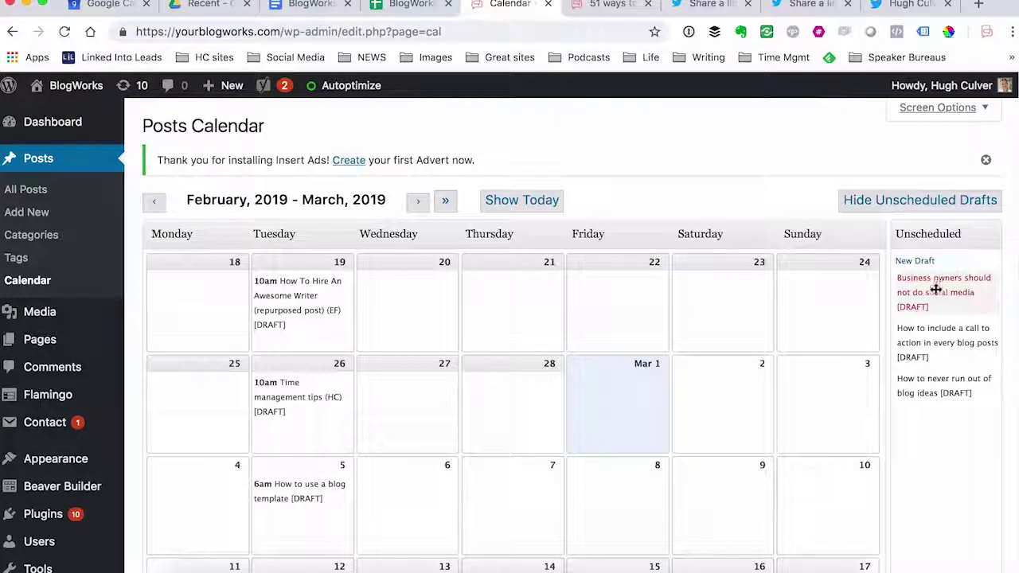
scroll(437, 420, "down", 3)
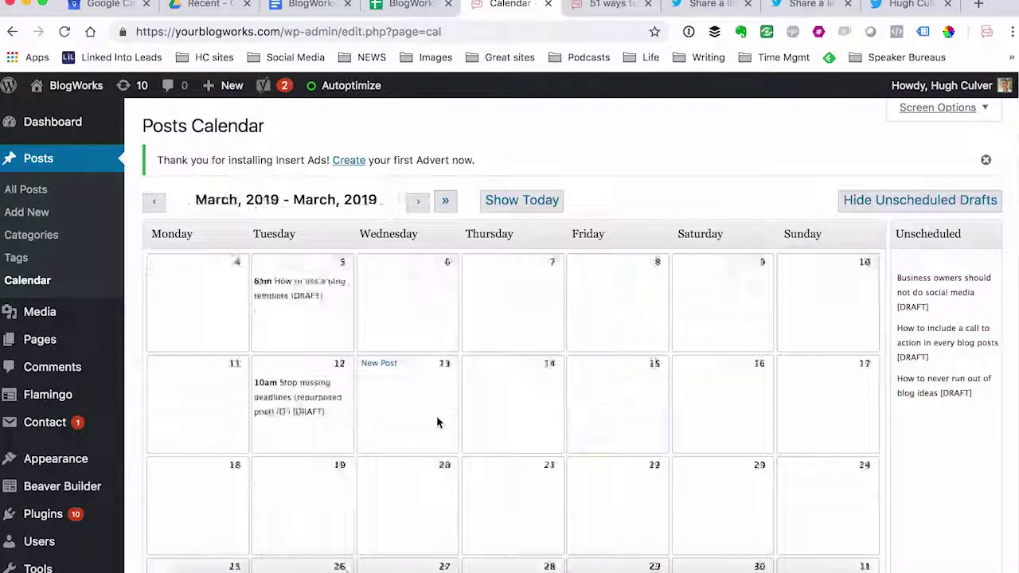
scroll(437, 420, "up", 1)
scroll(437, 420, "down", 1)
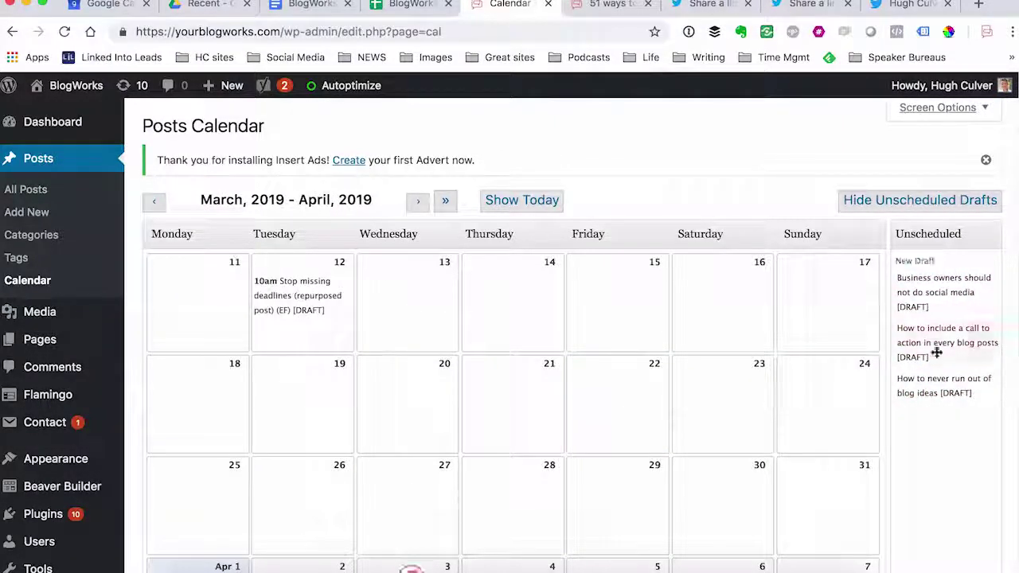
left_click_drag(950, 334, 335, 386)
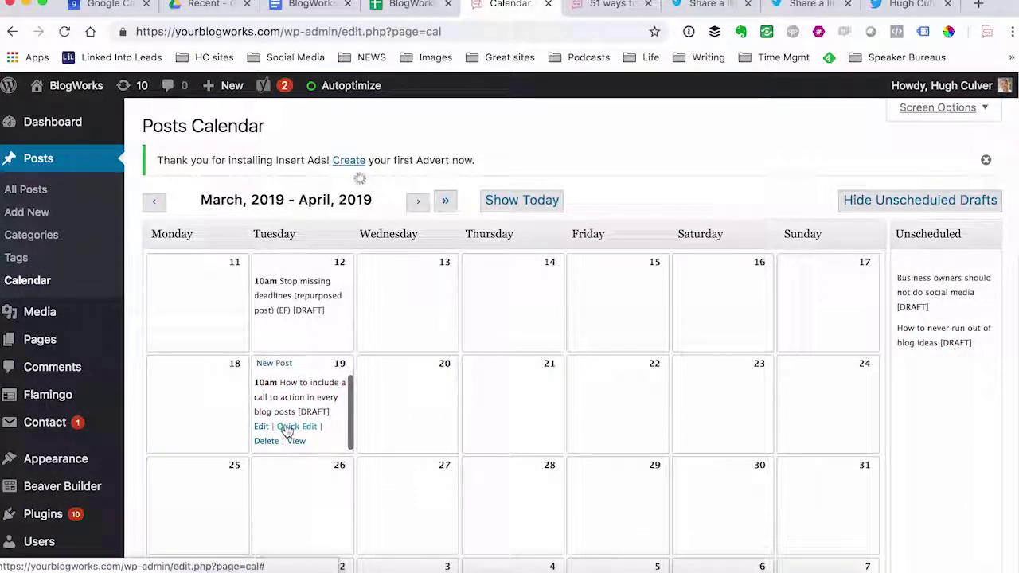
- Quick-edit the March 19 draft, add the line "Remember to have a CTA" below its existing content, and save it
left_click(287, 431)
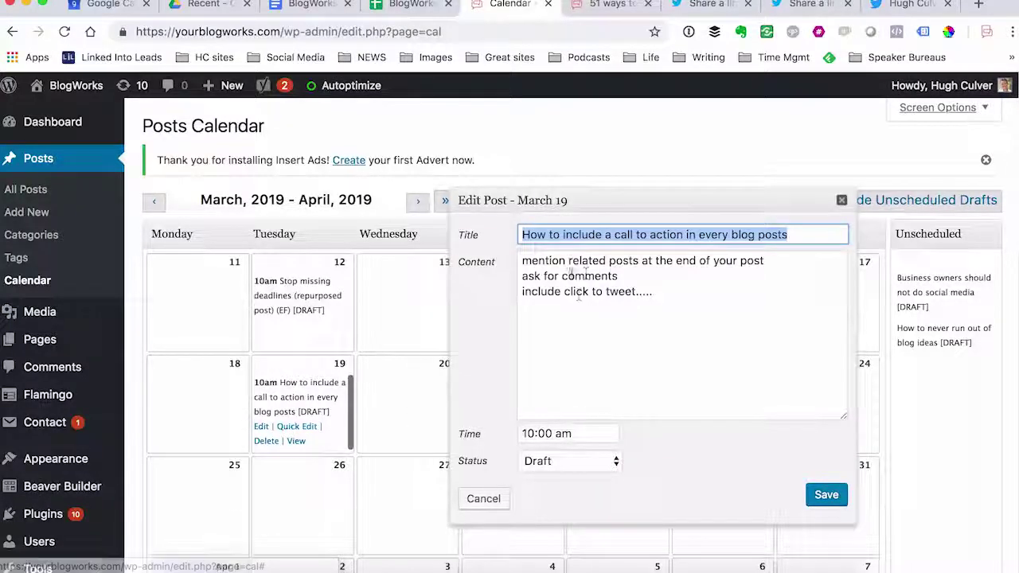
left_click(572, 322)
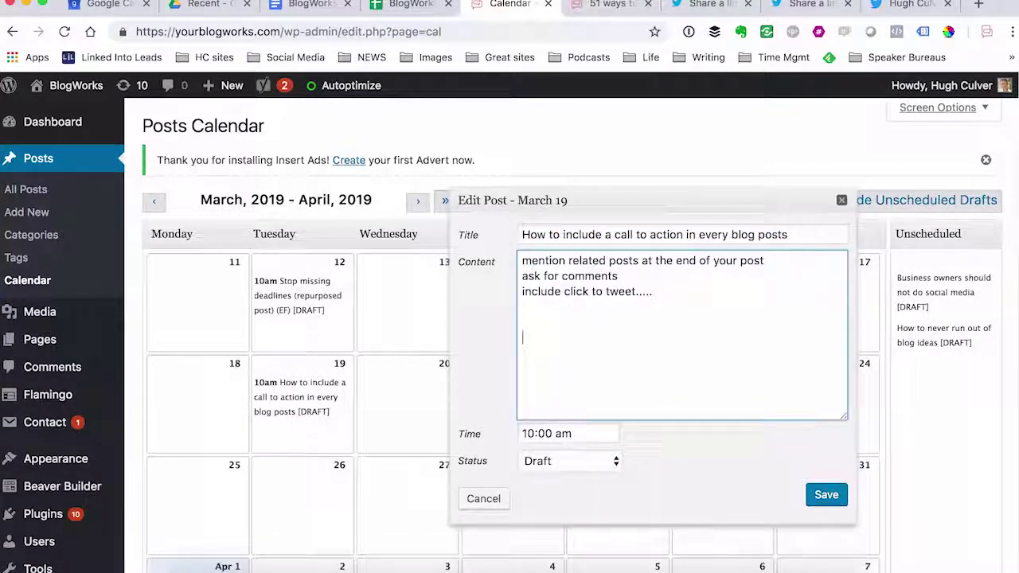
type("Remem")
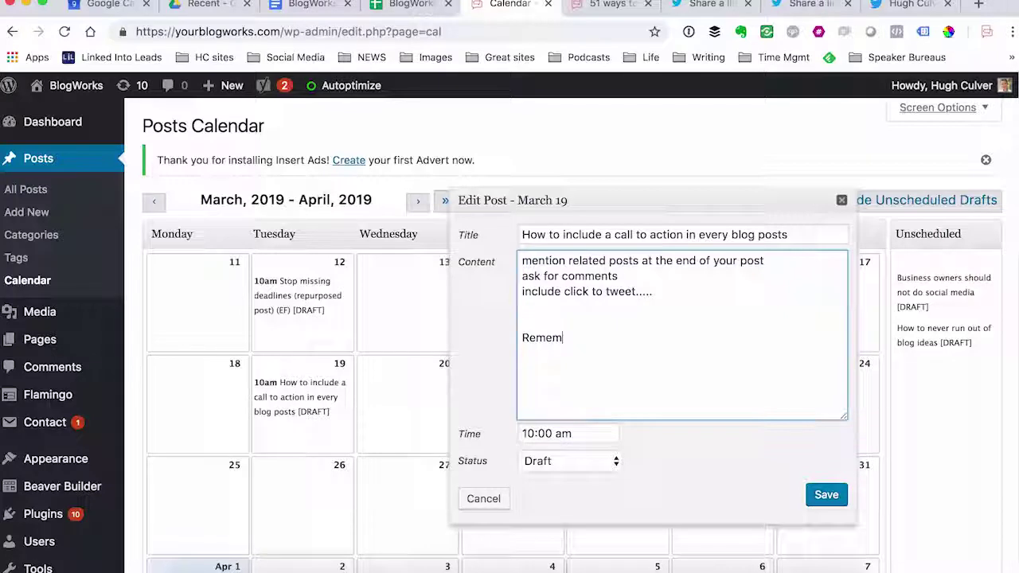
type("ber to have a")
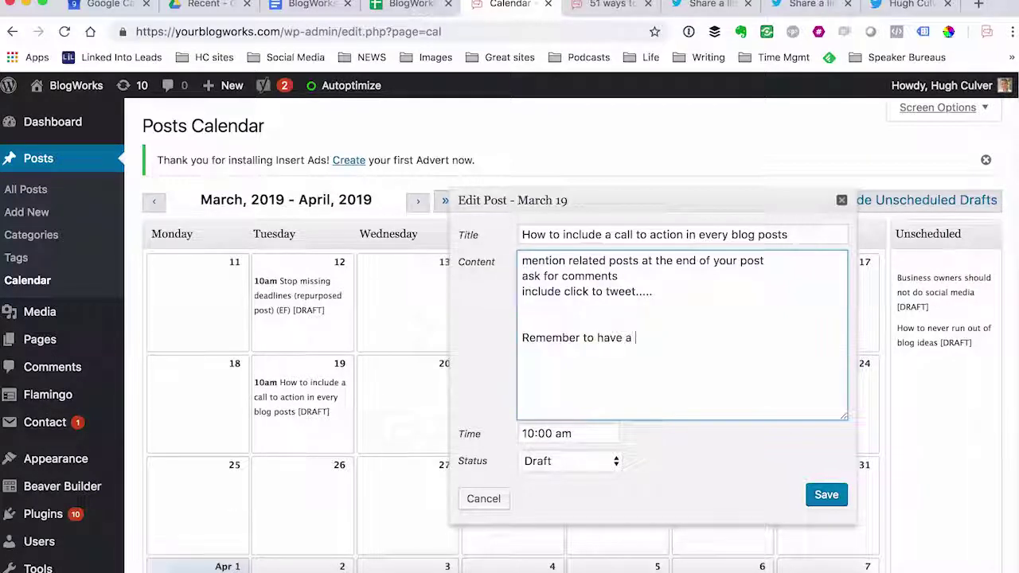
type(" CTA")
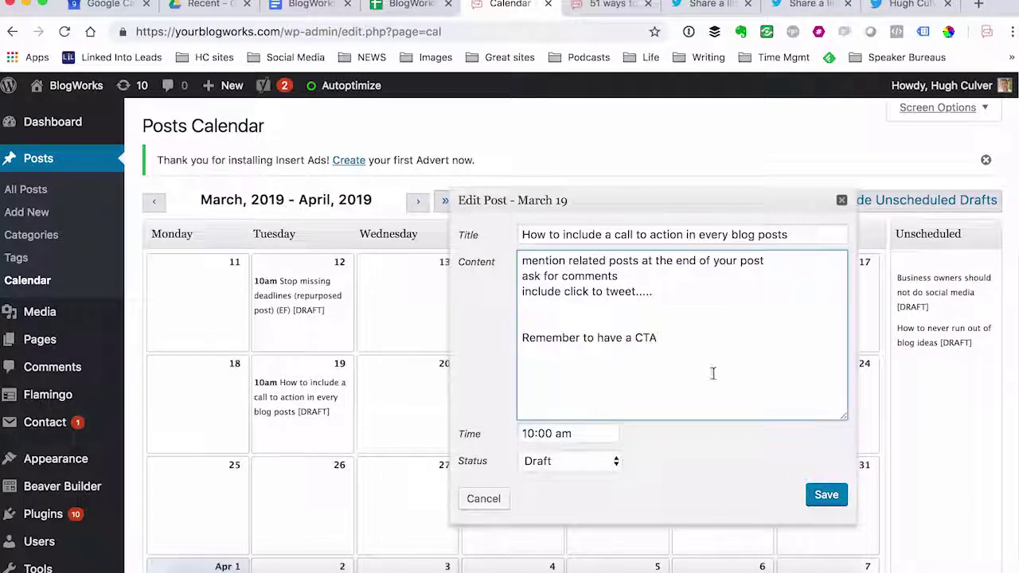
left_click(820, 493)
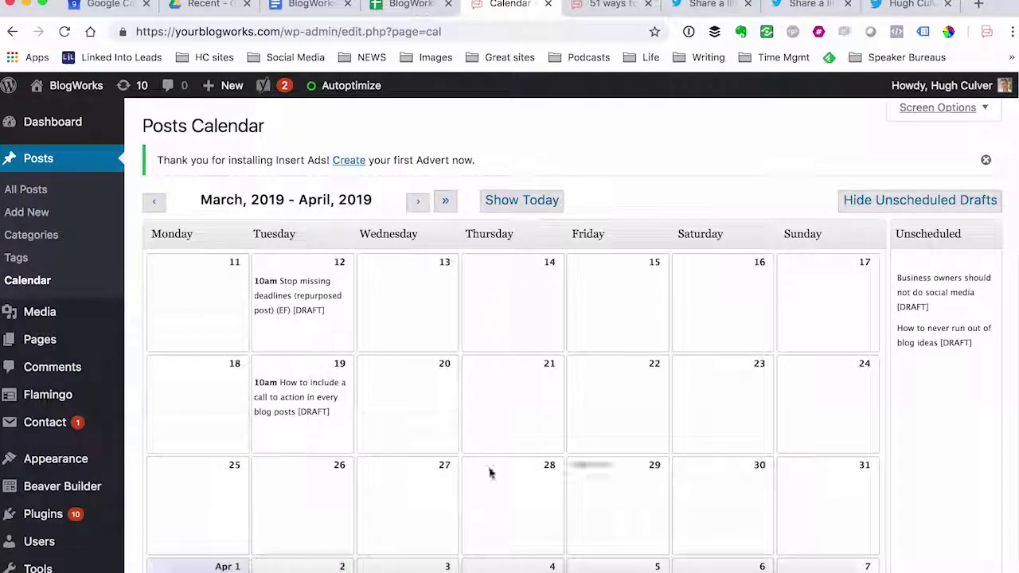
- Move the call-to-action draft to March 20 and on to March 21, and check its schedule date in the full post editor
left_click_drag(312, 403, 375, 402)
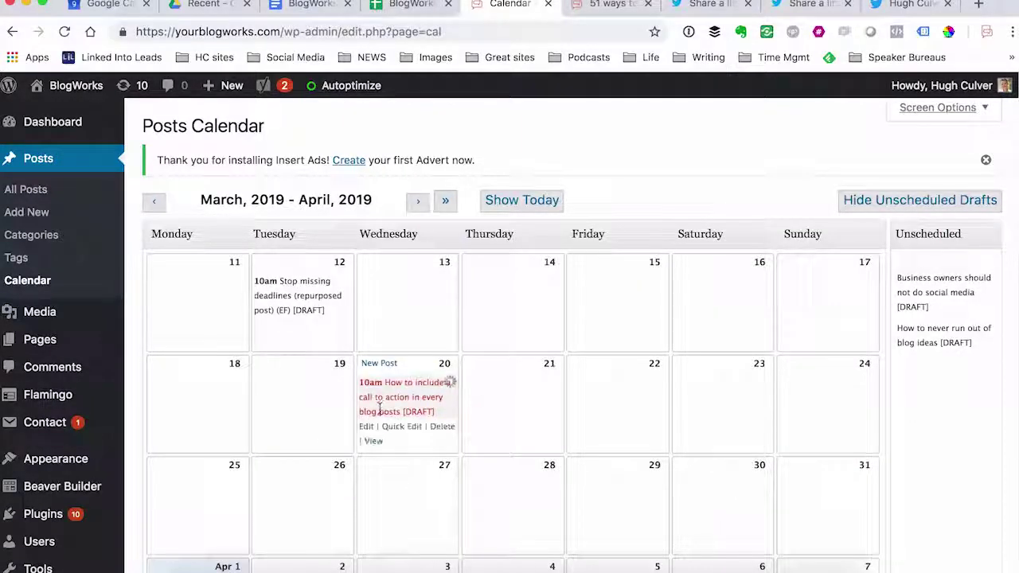
left_click_drag(469, 405, 477, 408)
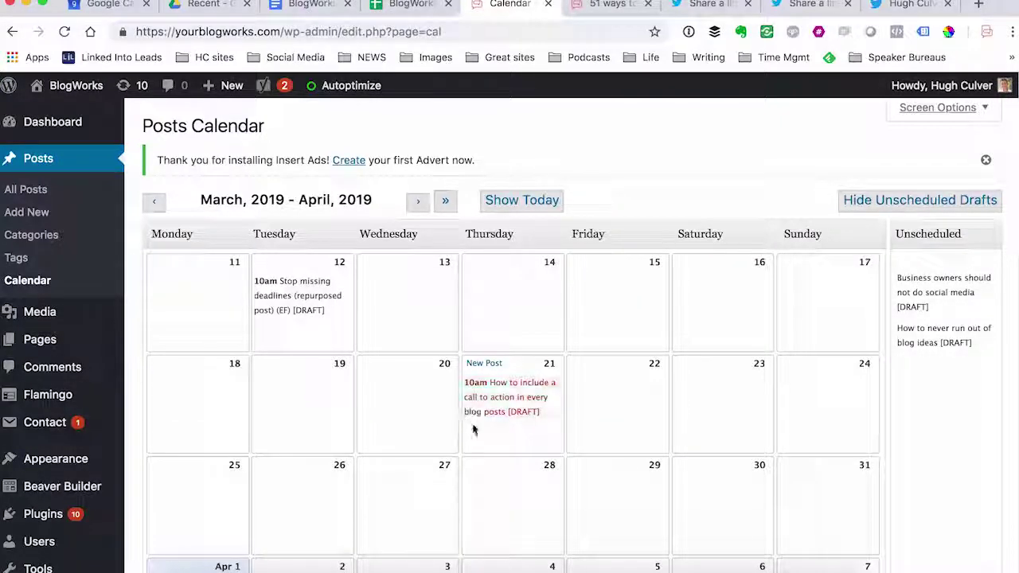
left_click(472, 428)
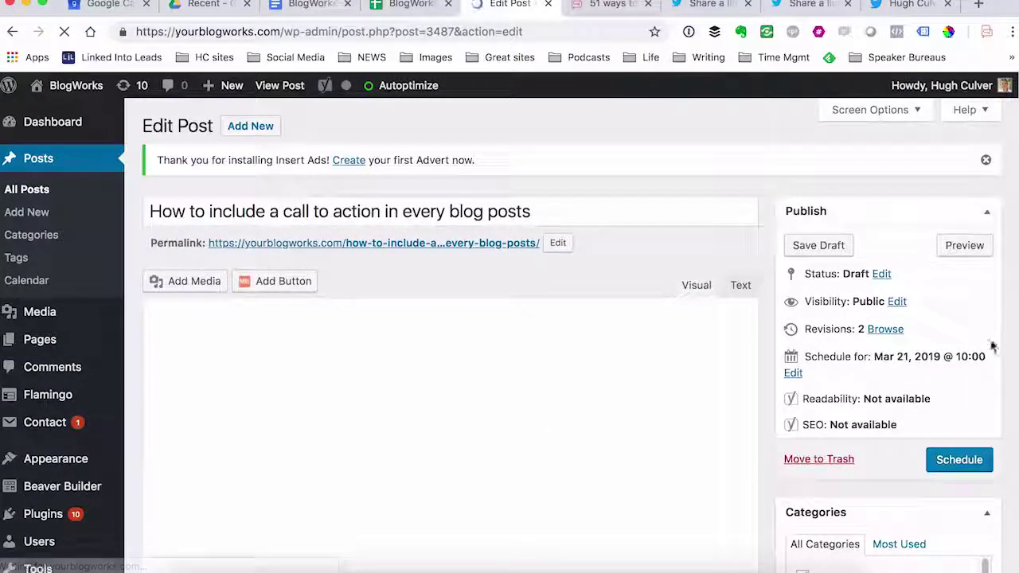
left_click_drag(989, 357, 782, 356)
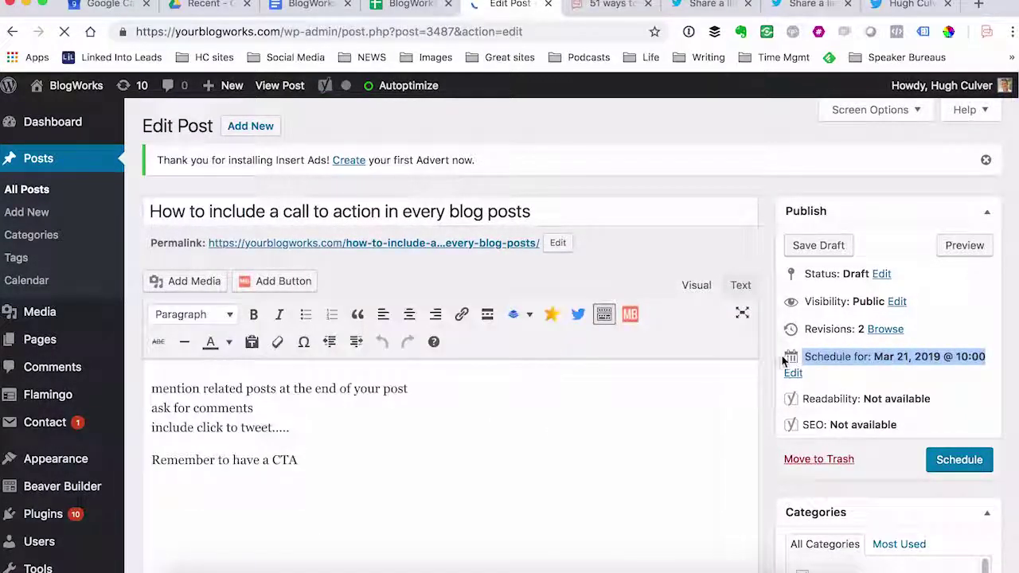
- Return to the posts calendar, move the March 21 call-to-action draft back to the unscheduled drafts, and look over February and March 2019
left_click(35, 284)
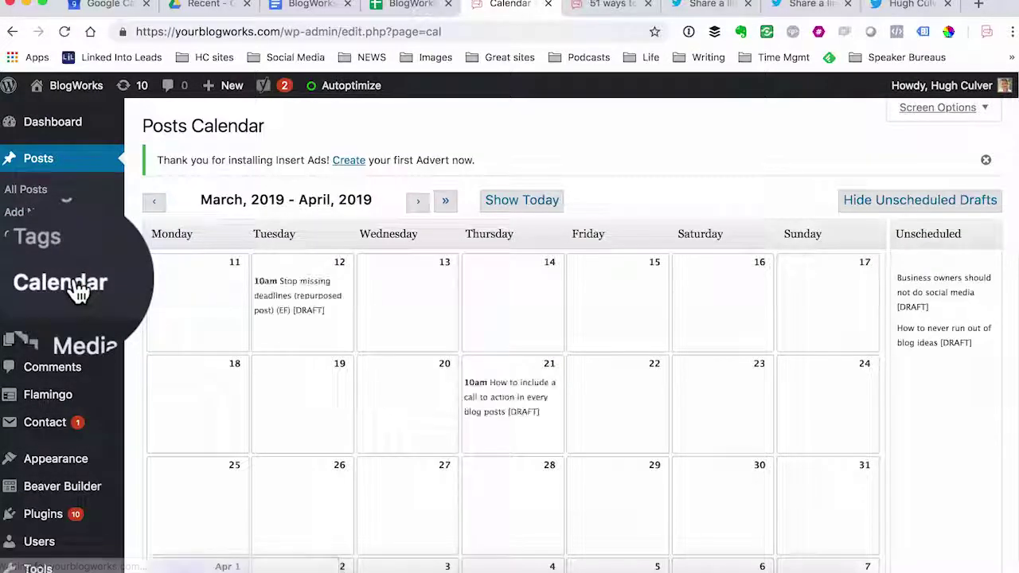
left_click_drag(486, 389, 915, 378)
scroll(568, 366, "up", 6)
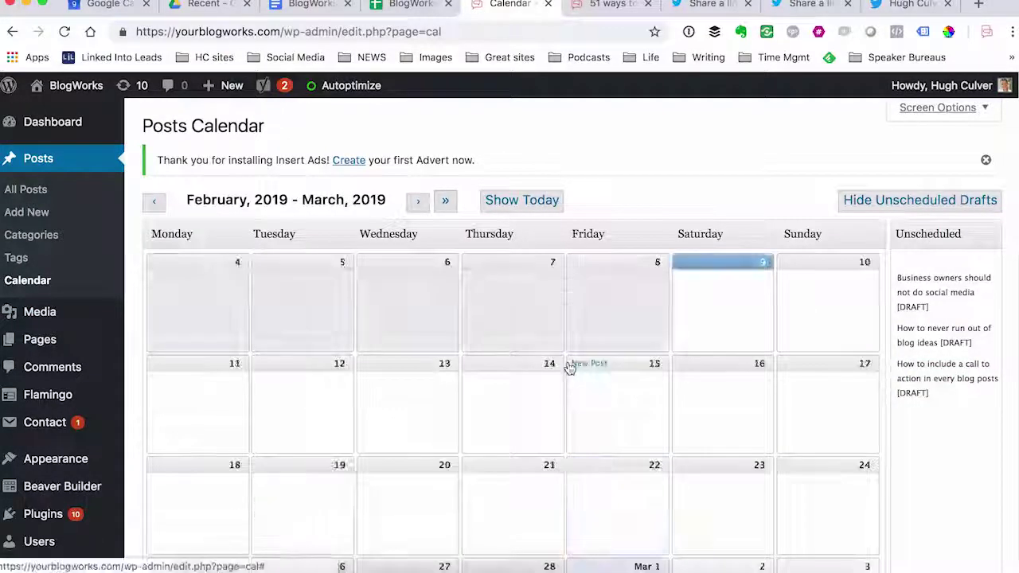
scroll(569, 366, "down", 7)
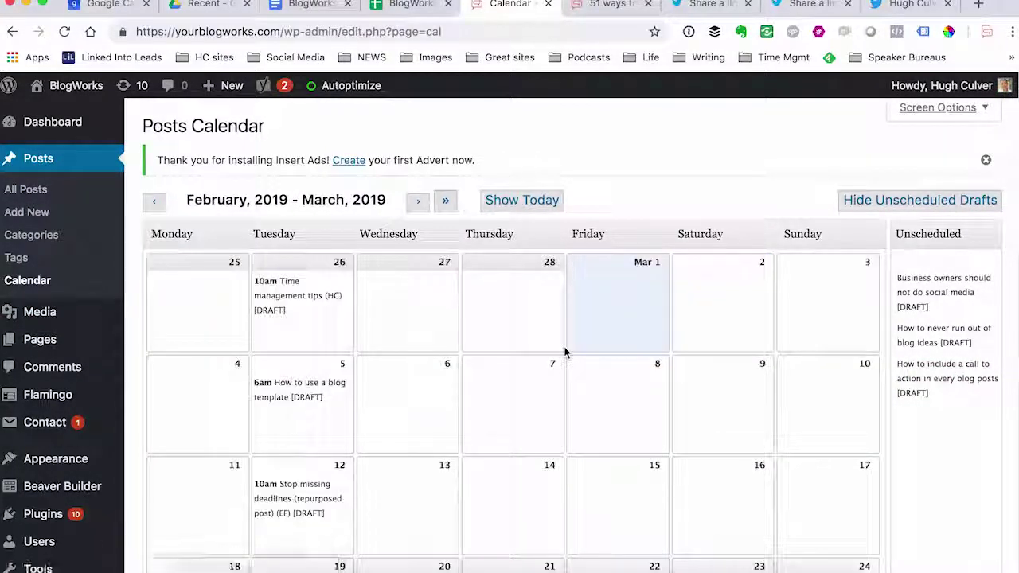